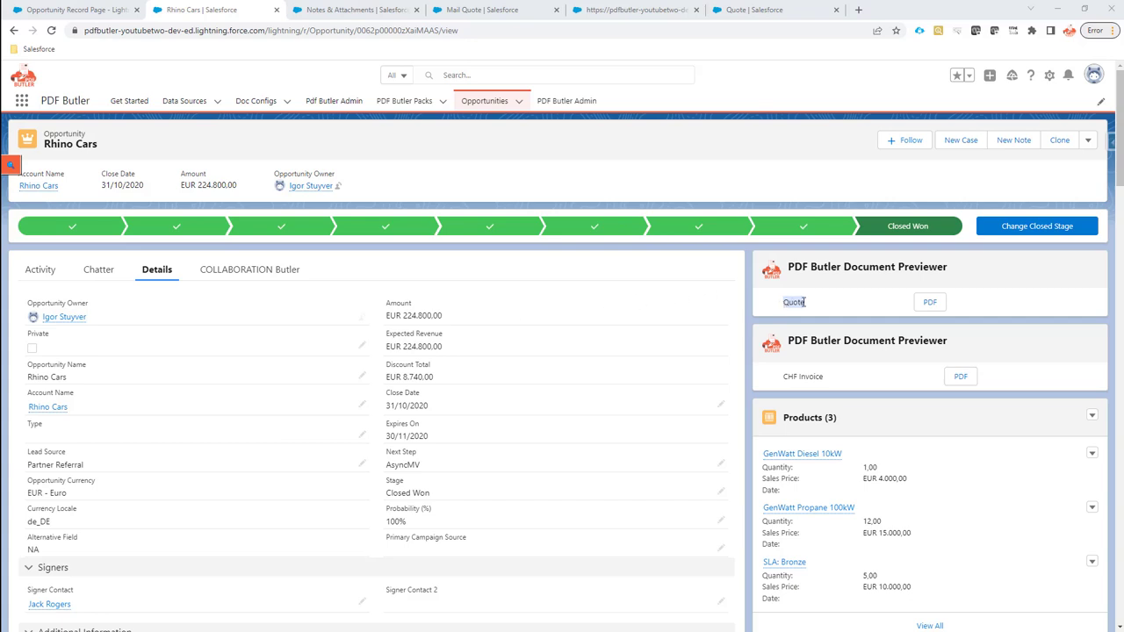
# - Check the Quote doc config's delivery option and the Rhino Cars opportunity's Notes & Attachments list
pyautogui.click(804, 302)
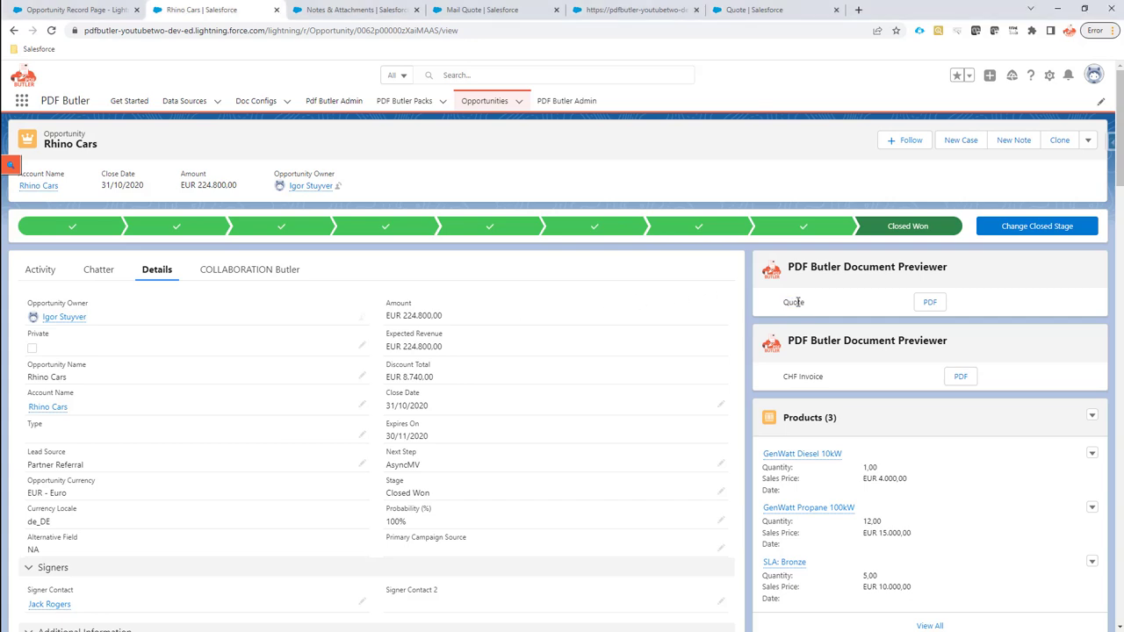
pyautogui.doubleClick(798, 302)
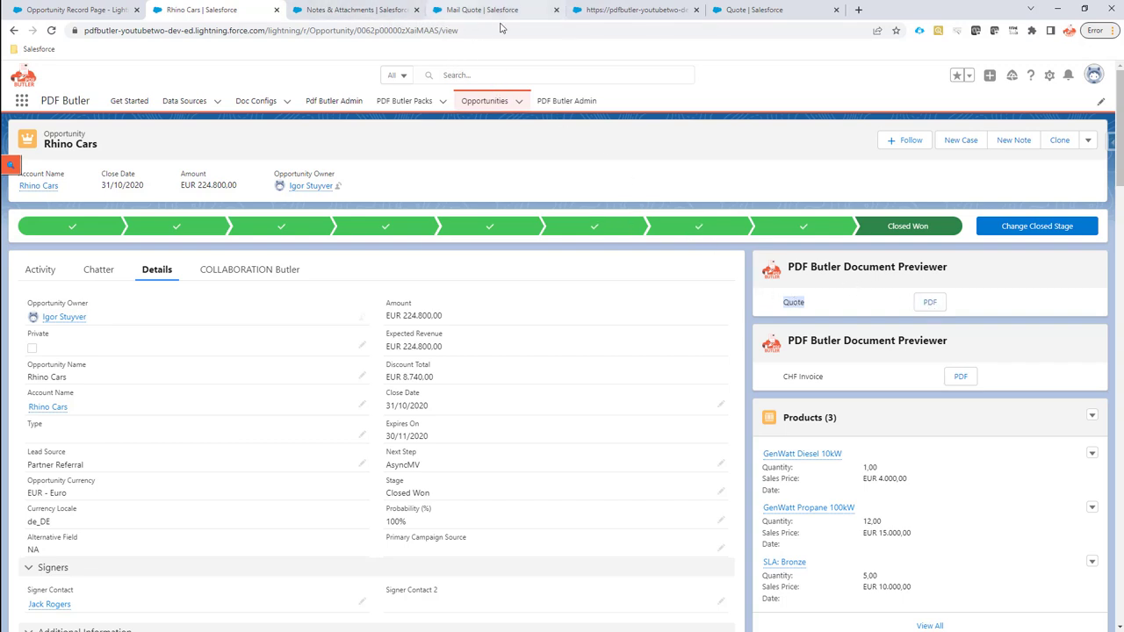
pyautogui.click(746, 11)
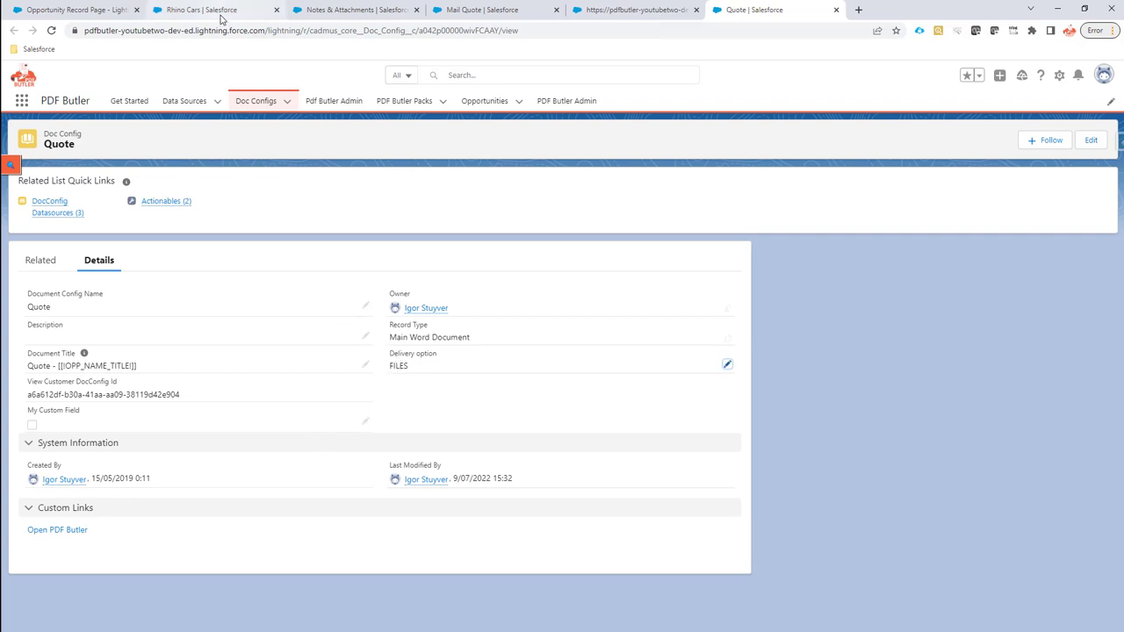
pyautogui.click(321, 13)
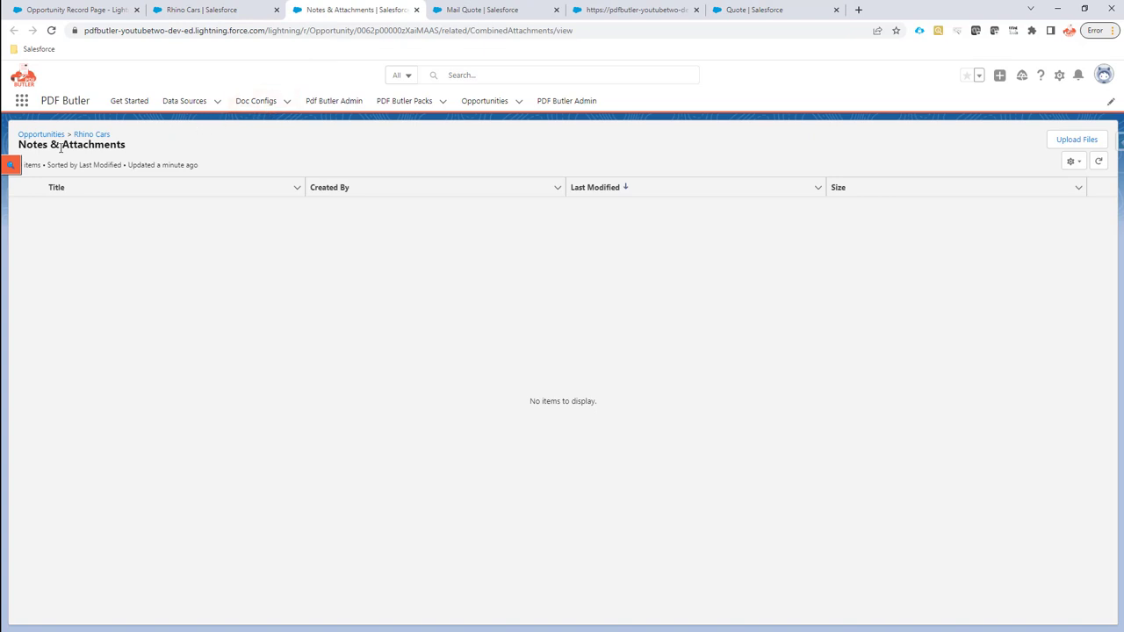
# - Generate the Quote PDF preview from the Rhino Cars opportunity and refresh its Notes & Attachments list
pyautogui.click(209, 14)
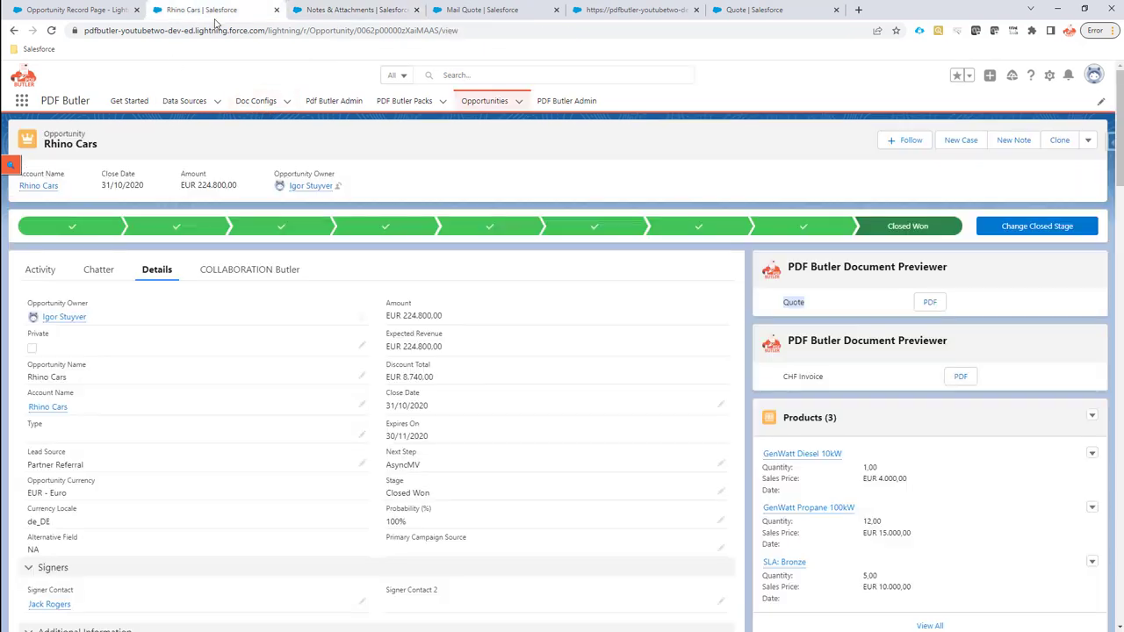
pyautogui.click(930, 302)
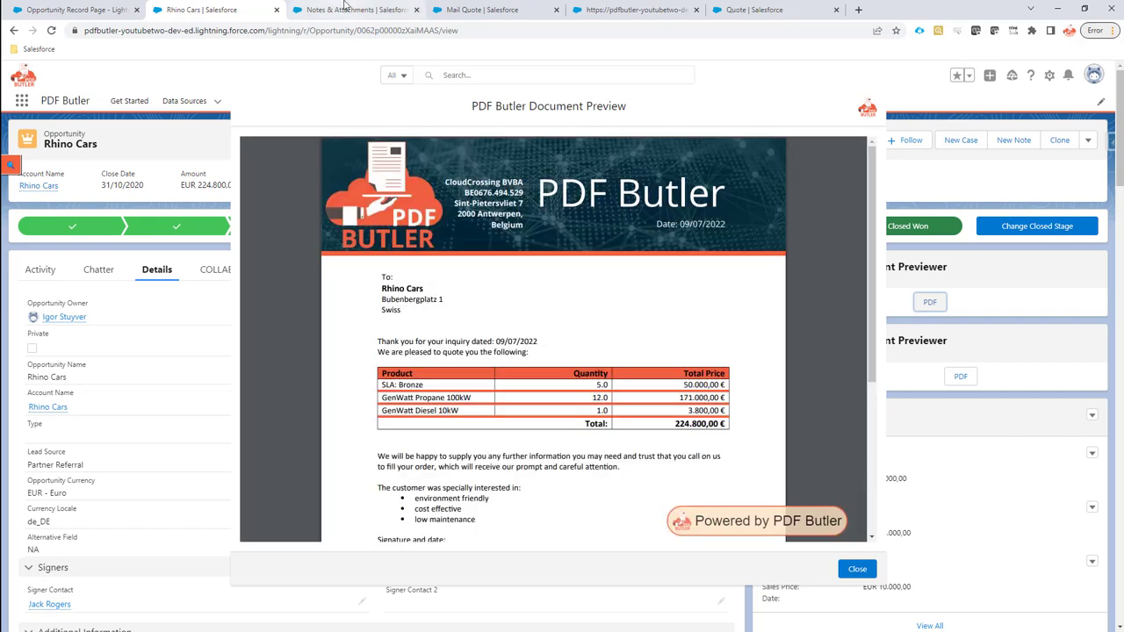
pyautogui.click(345, 9)
pyautogui.click(1098, 163)
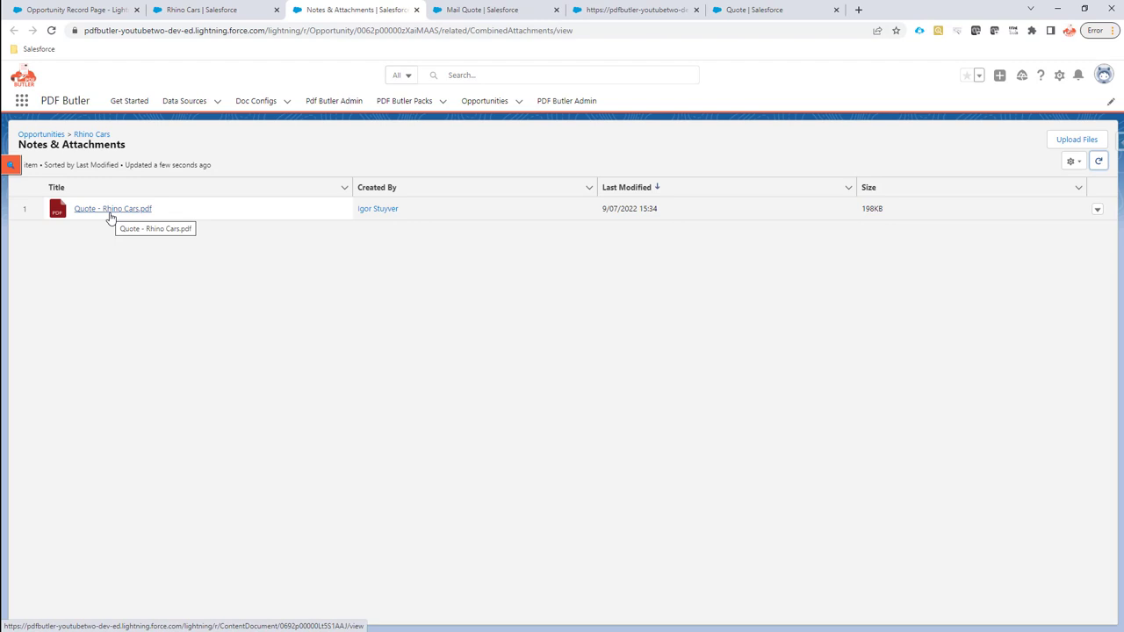
# - Generate the Quote PDF a second time from the opportunity and refresh the Notes & Attachments list again
pyautogui.click(185, 10)
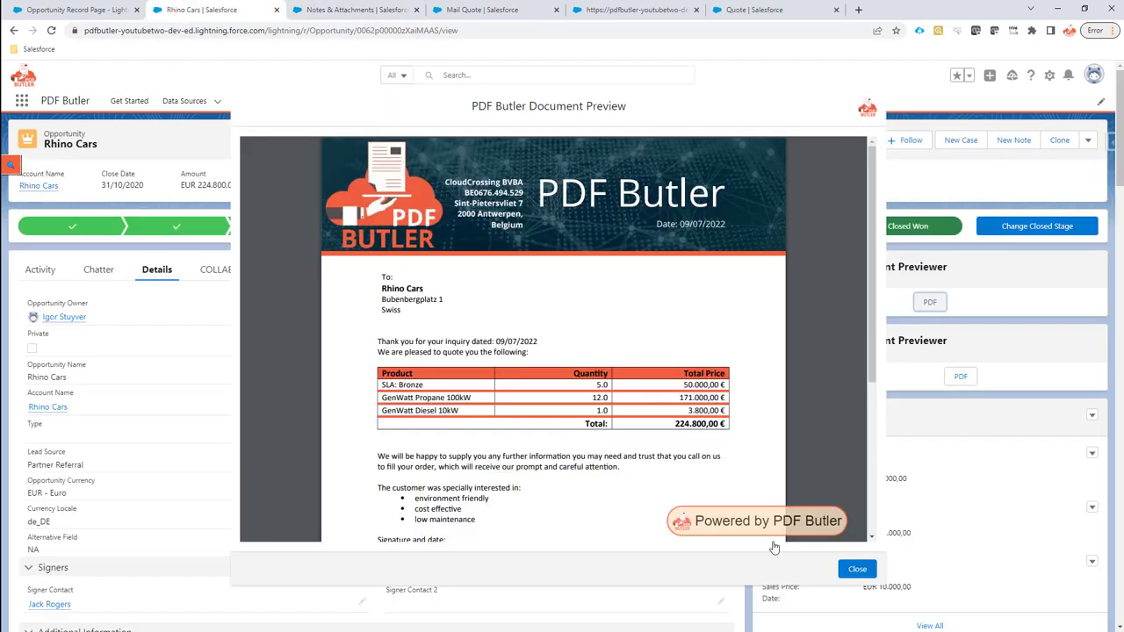
pyautogui.click(856, 569)
pyautogui.click(931, 303)
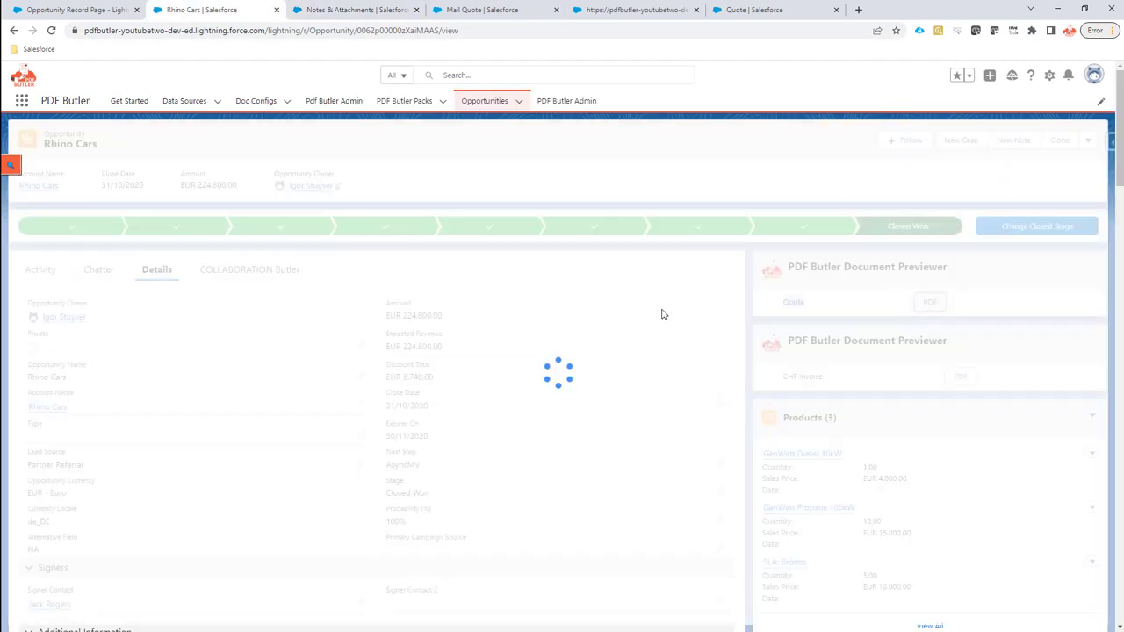
pyautogui.click(356, 11)
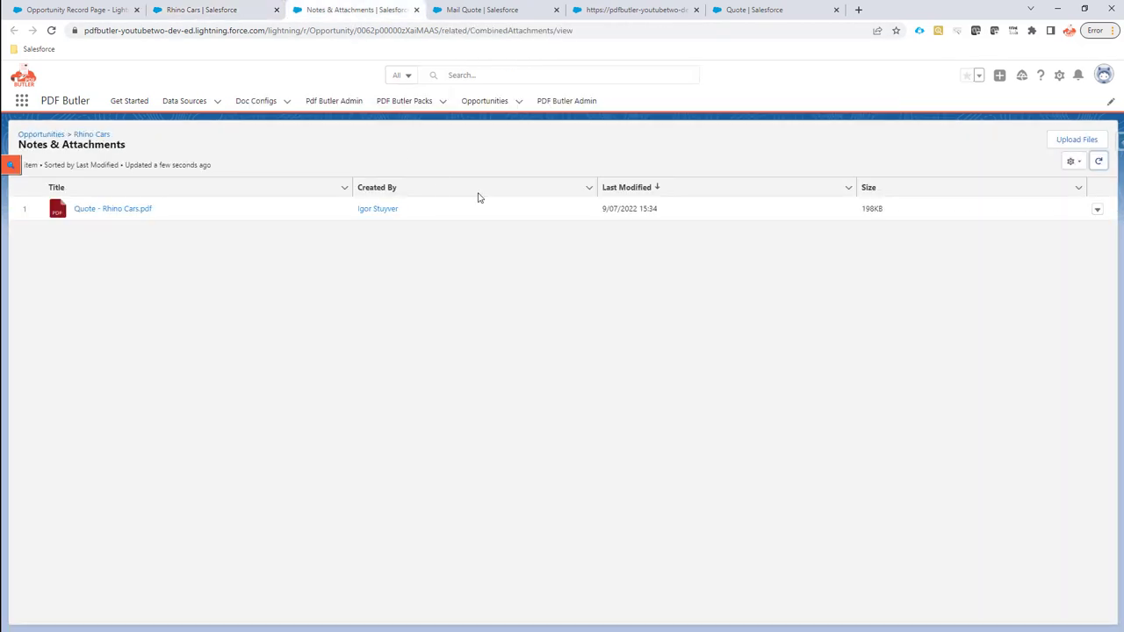
pyautogui.click(1098, 161)
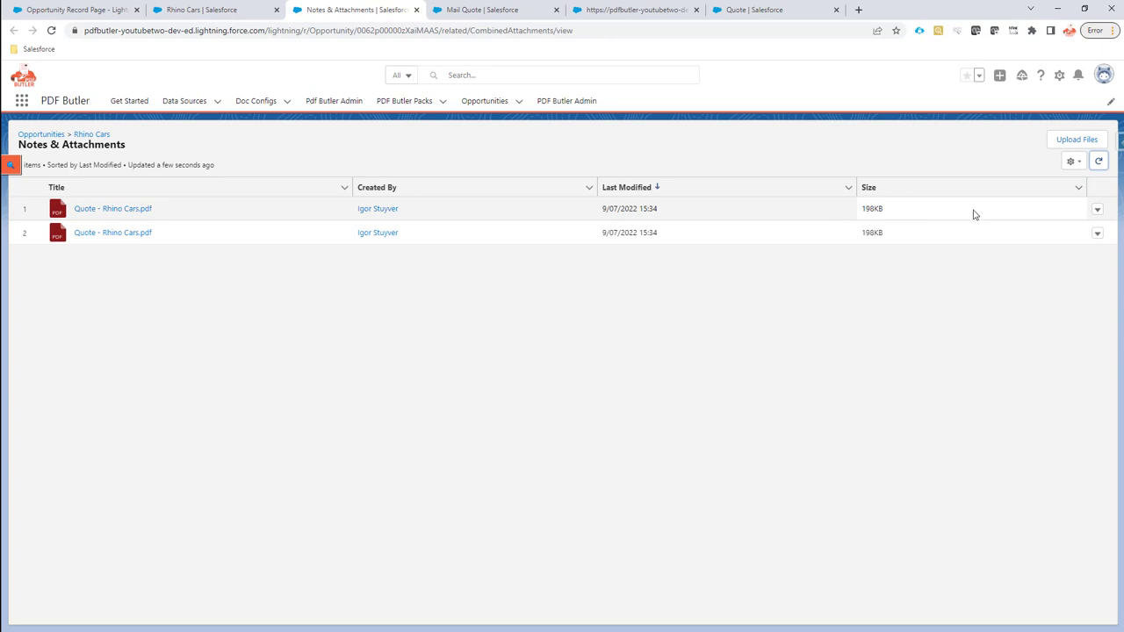
# - Delete both Quote - Rhino Cars.pdf files from Notes & Attachments and close the open document preview
pyautogui.click(1097, 210)
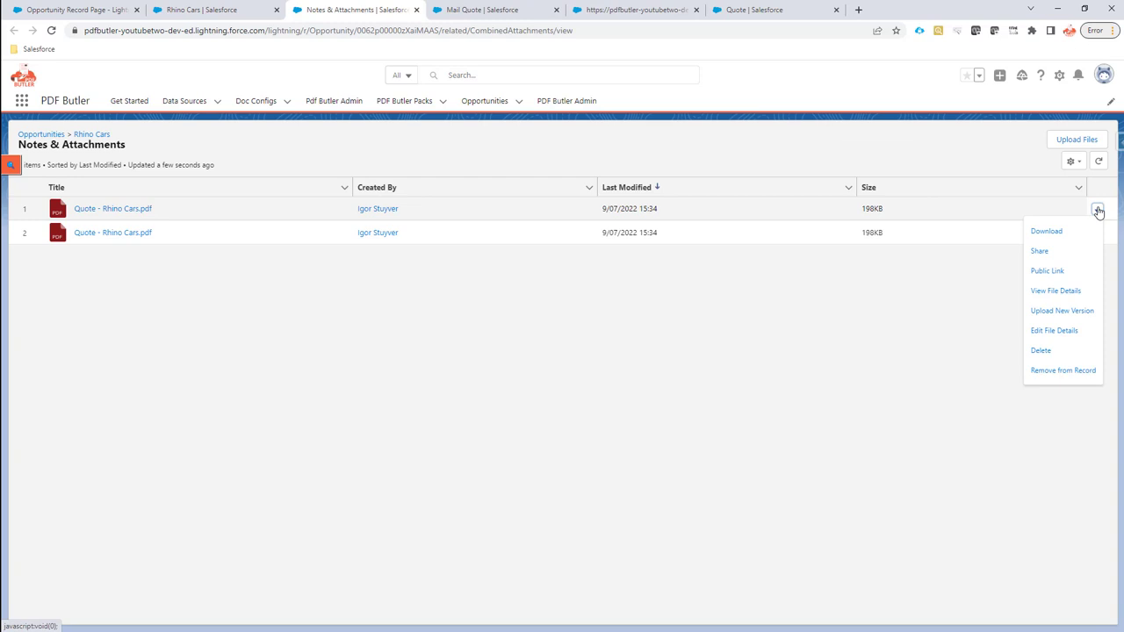
pyautogui.click(1058, 349)
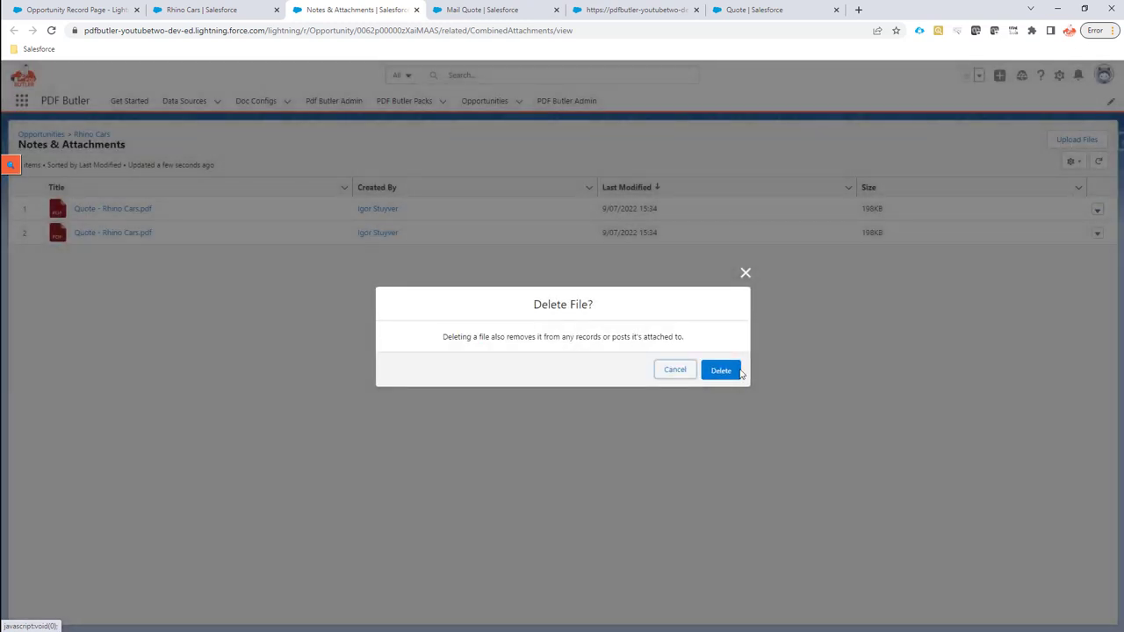
pyautogui.click(736, 371)
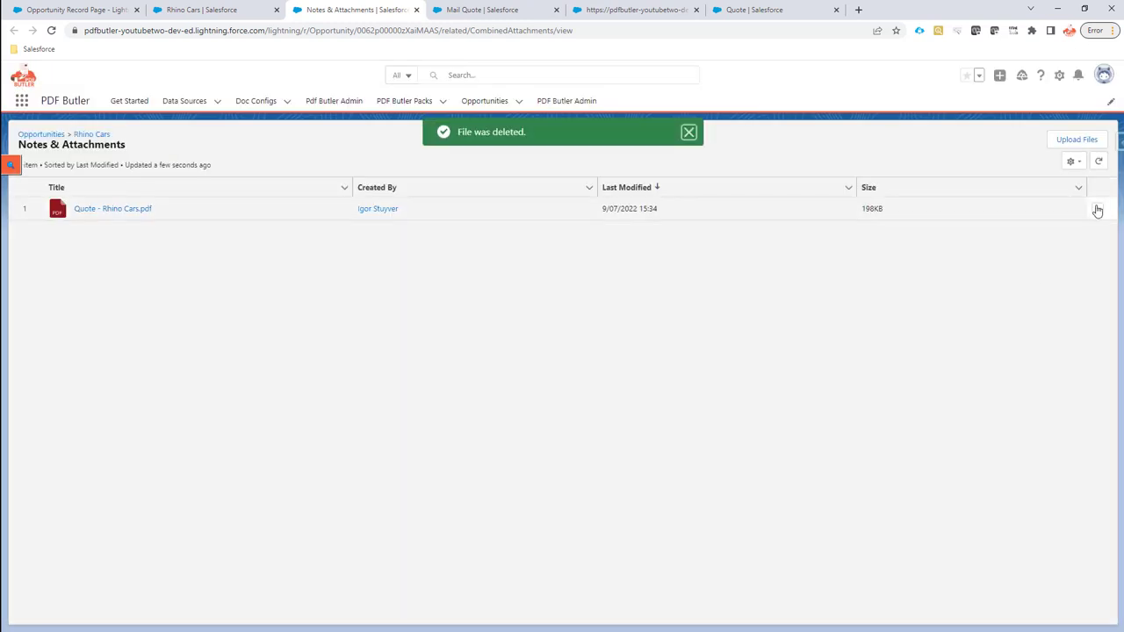
pyautogui.click(1097, 211)
pyautogui.click(1040, 350)
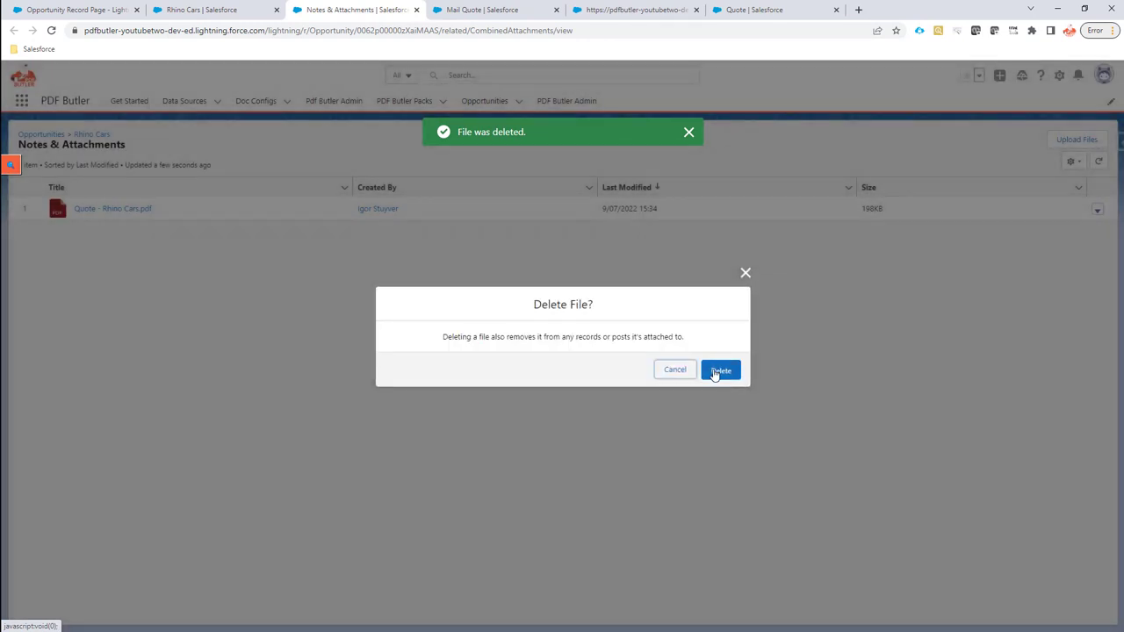
pyautogui.click(718, 371)
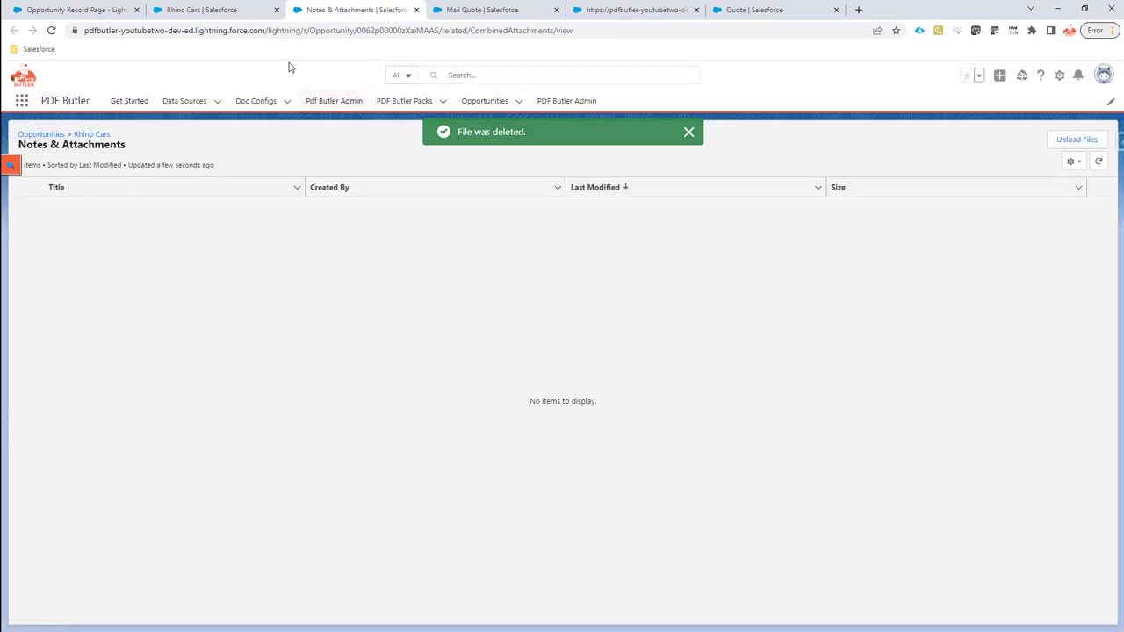
pyautogui.click(236, 10)
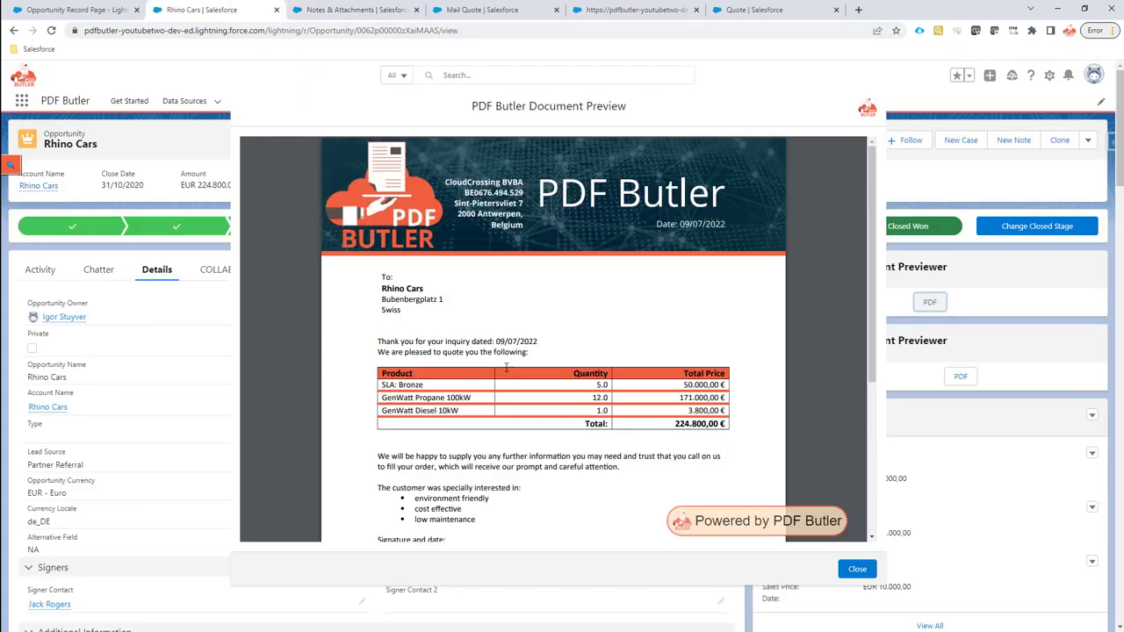
pyautogui.click(857, 569)
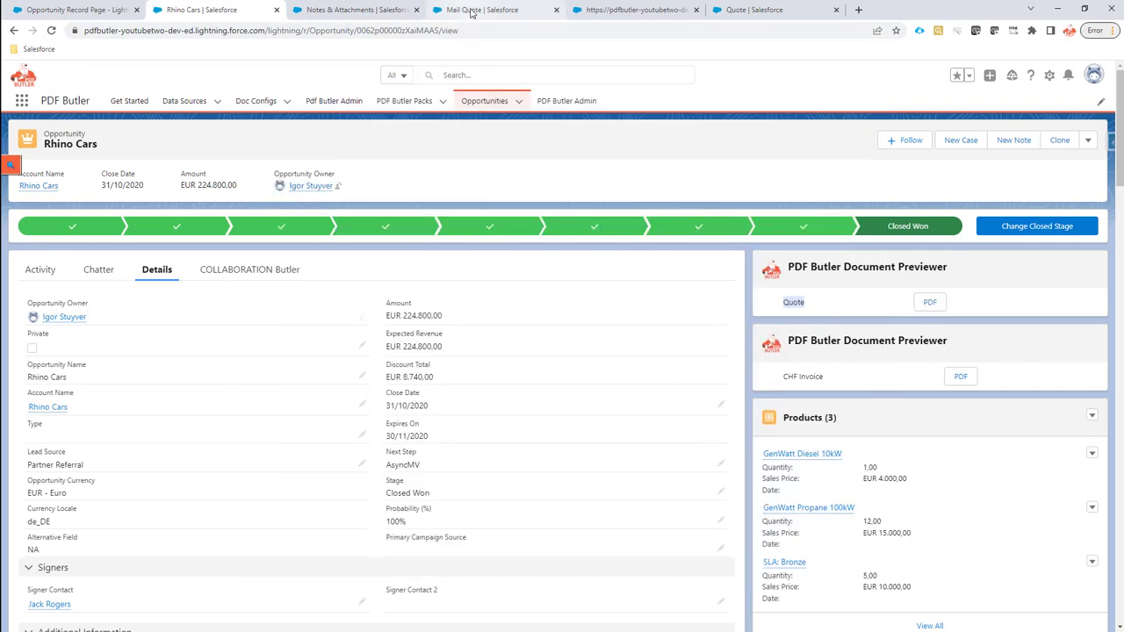
# - Set the Quote previewer component's deliverytype Overwrite to BASE64 on the Opportunity Record Page and save the page
pyautogui.click(75, 10)
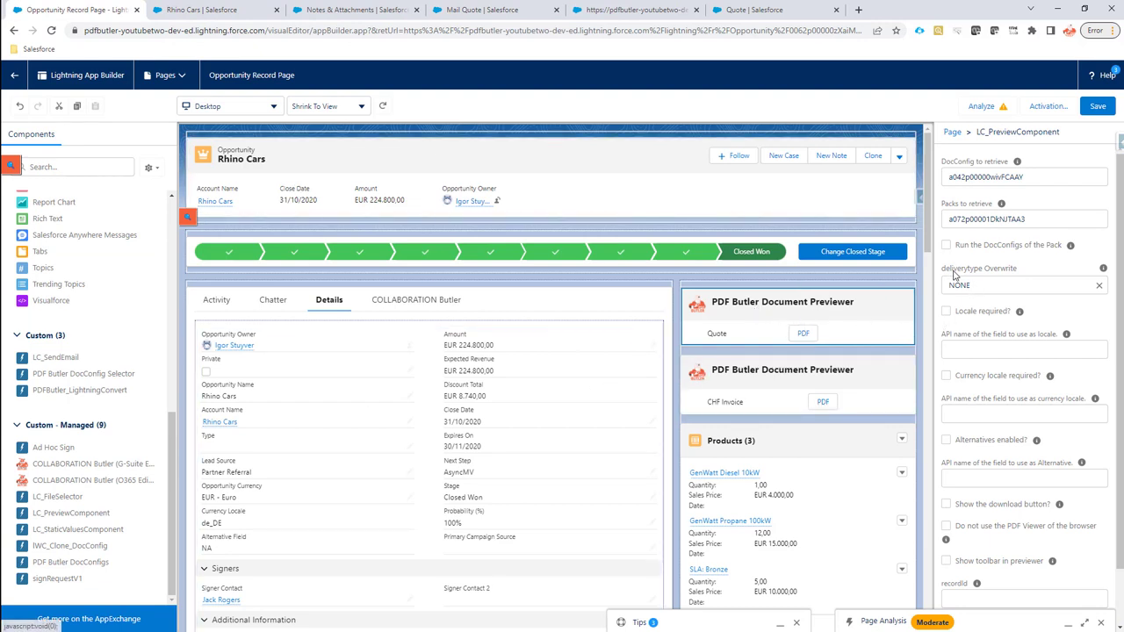
pyautogui.click(743, 13)
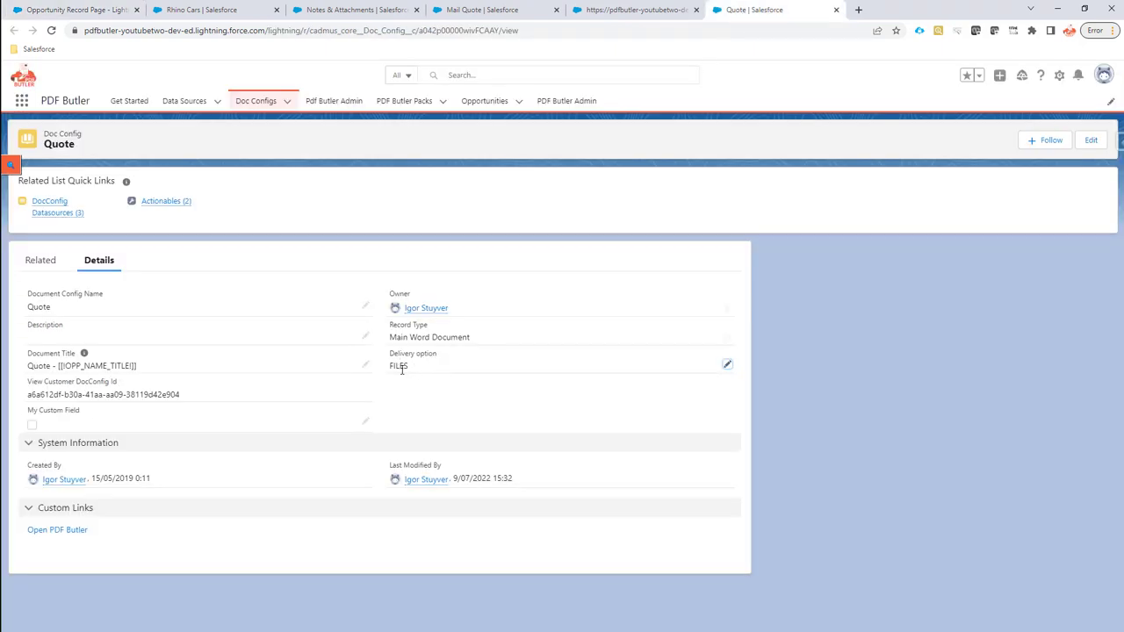
pyautogui.click(78, 10)
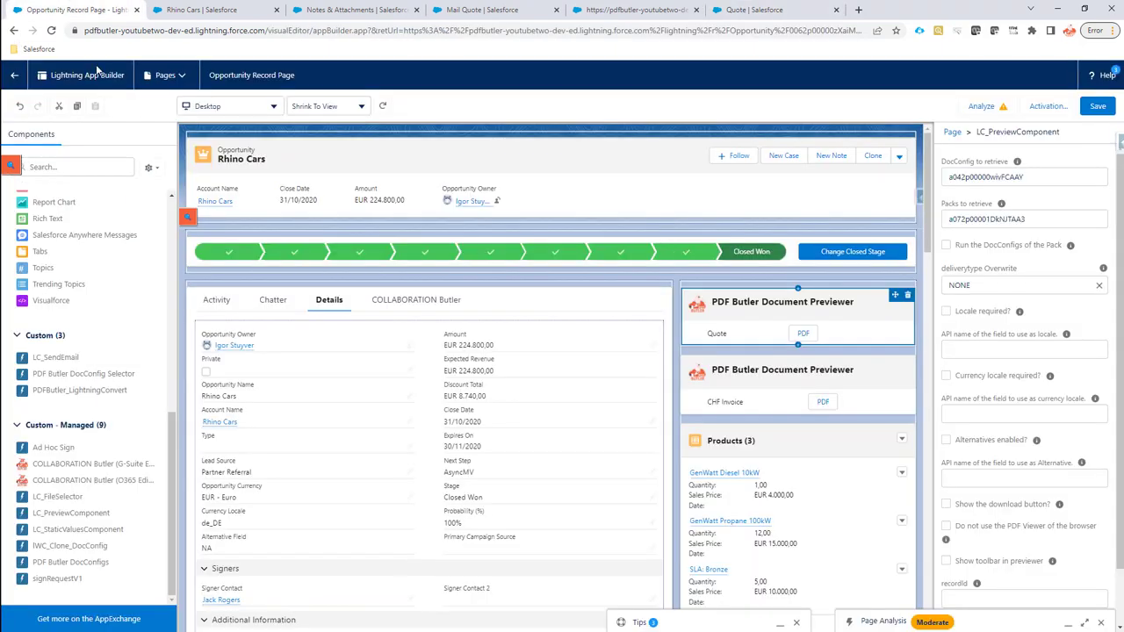
pyautogui.click(997, 286)
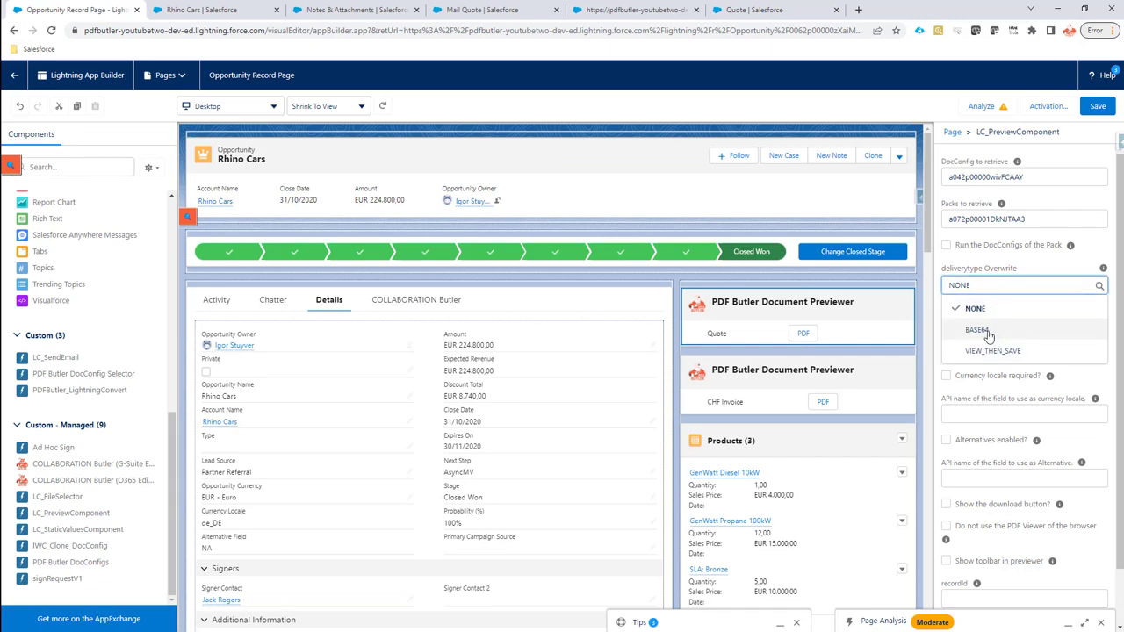
pyautogui.click(981, 331)
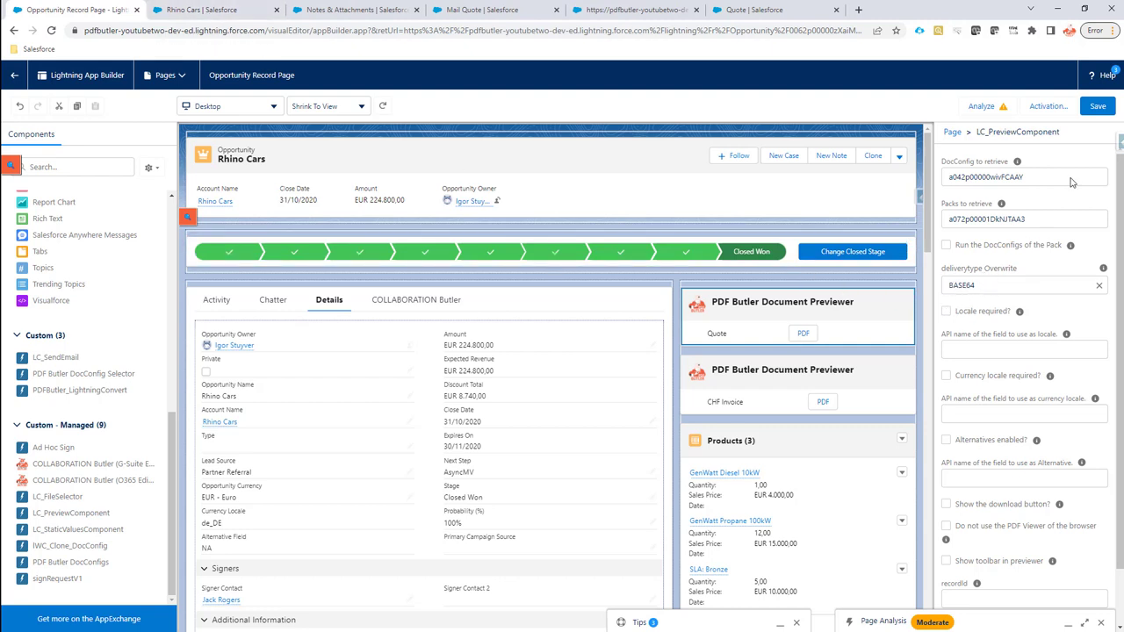
pyautogui.click(1097, 105)
# - Preview the Quote PDF on the Rhino Cars opportunity and refresh Notes & Attachments to check for a stored file
pyautogui.click(184, 11)
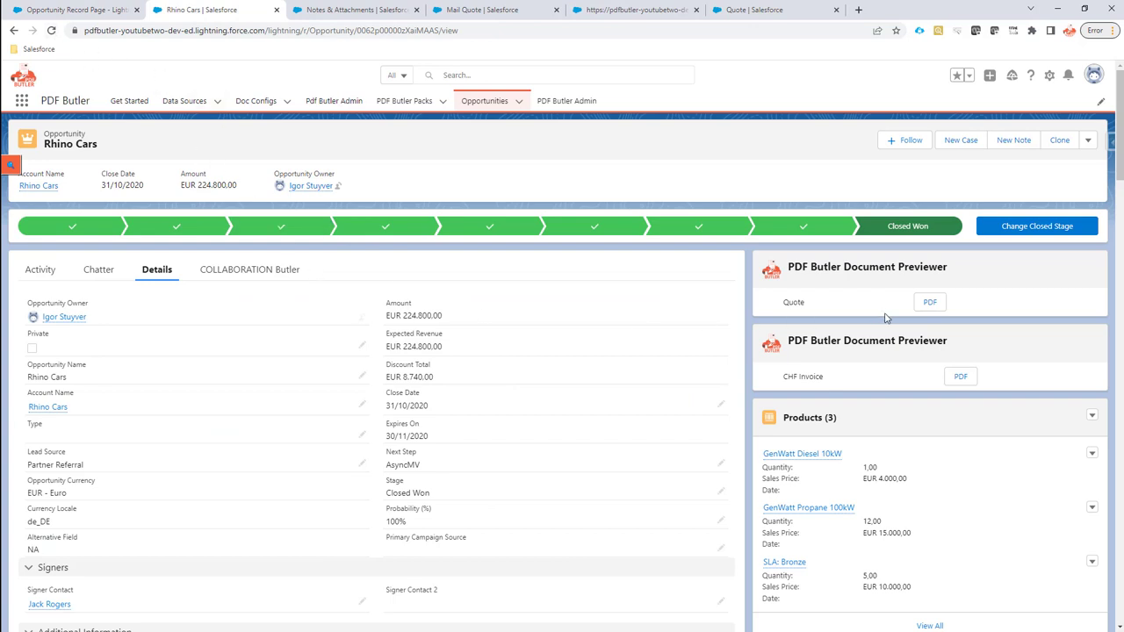
pyautogui.click(930, 302)
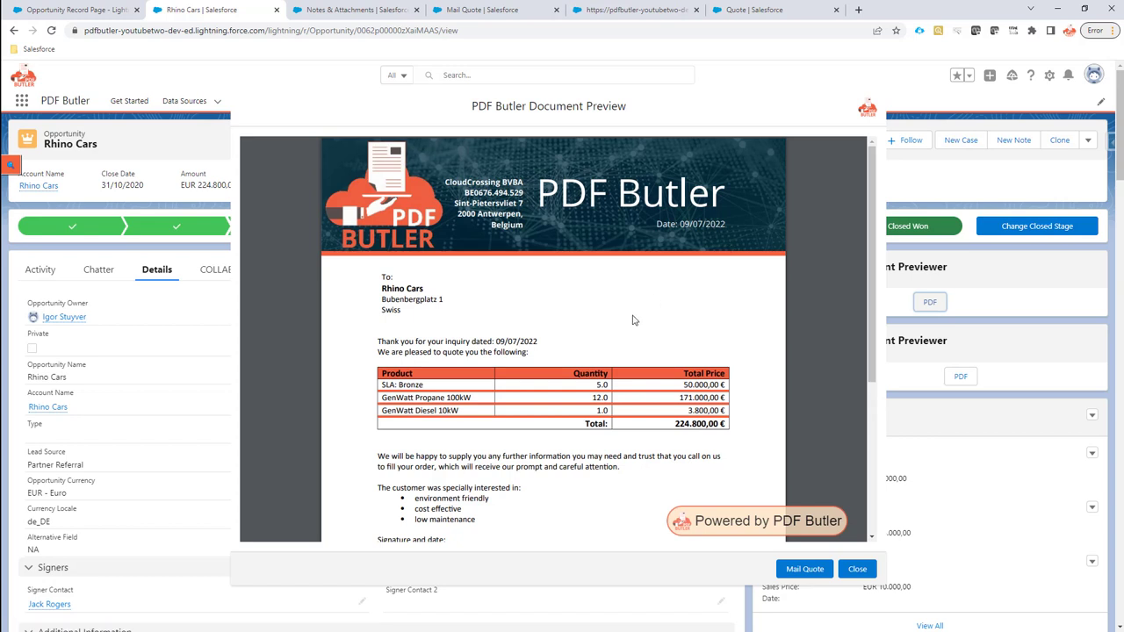
pyautogui.click(339, 13)
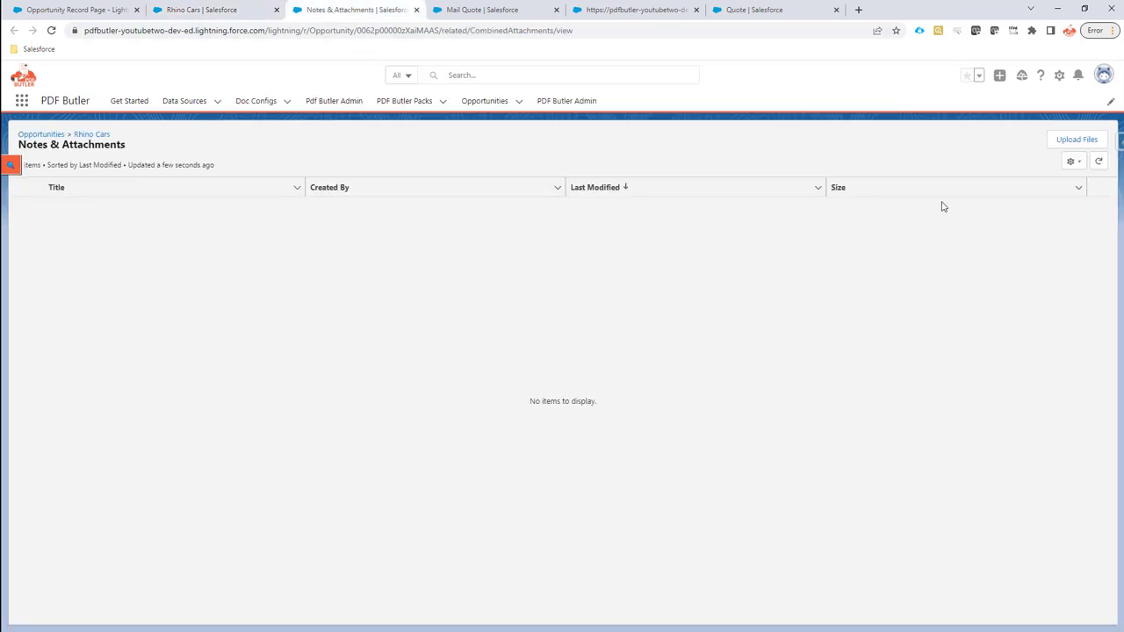
pyautogui.click(1100, 163)
# - Review the previewed quote down to its signature section and close the preview without mailing it
pyautogui.click(239, 10)
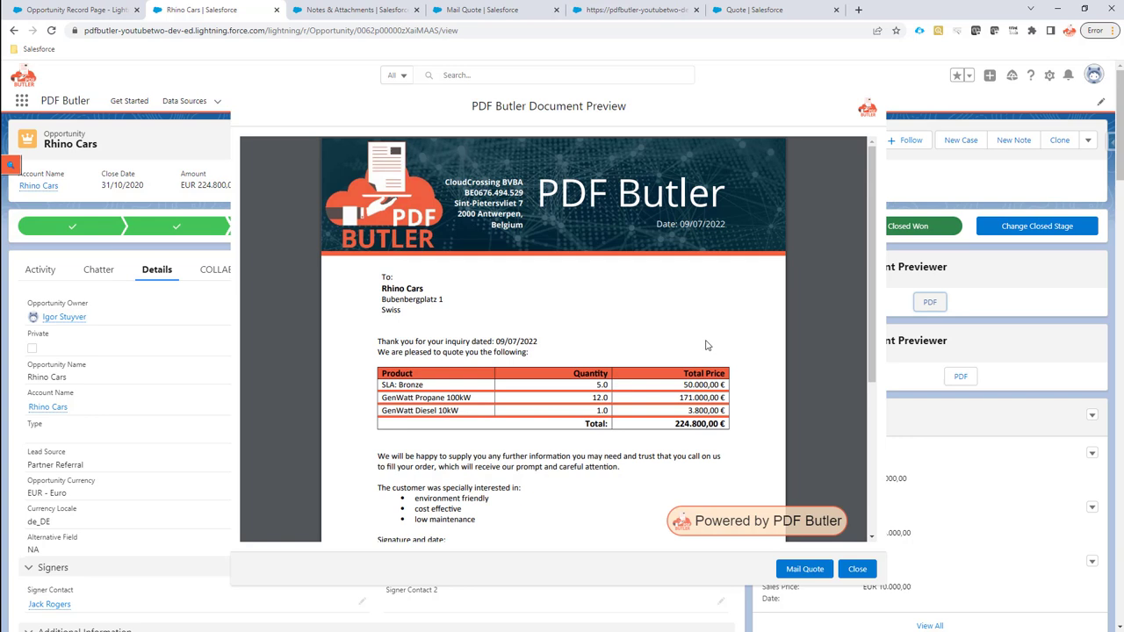
pyautogui.scroll(-2, 711, 410)
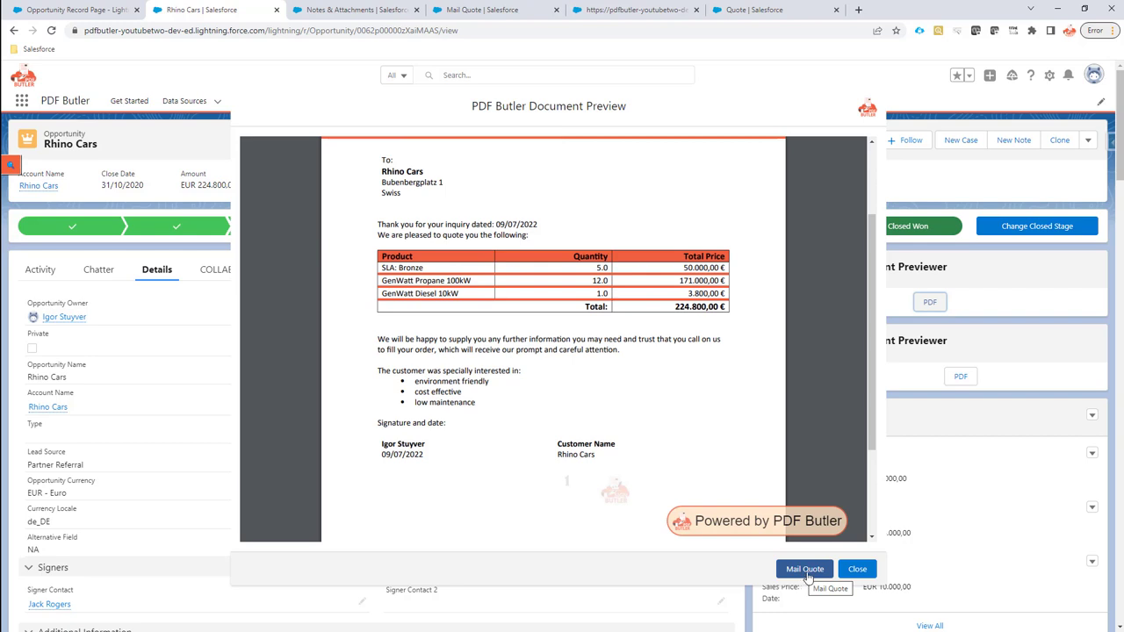
pyautogui.click(858, 570)
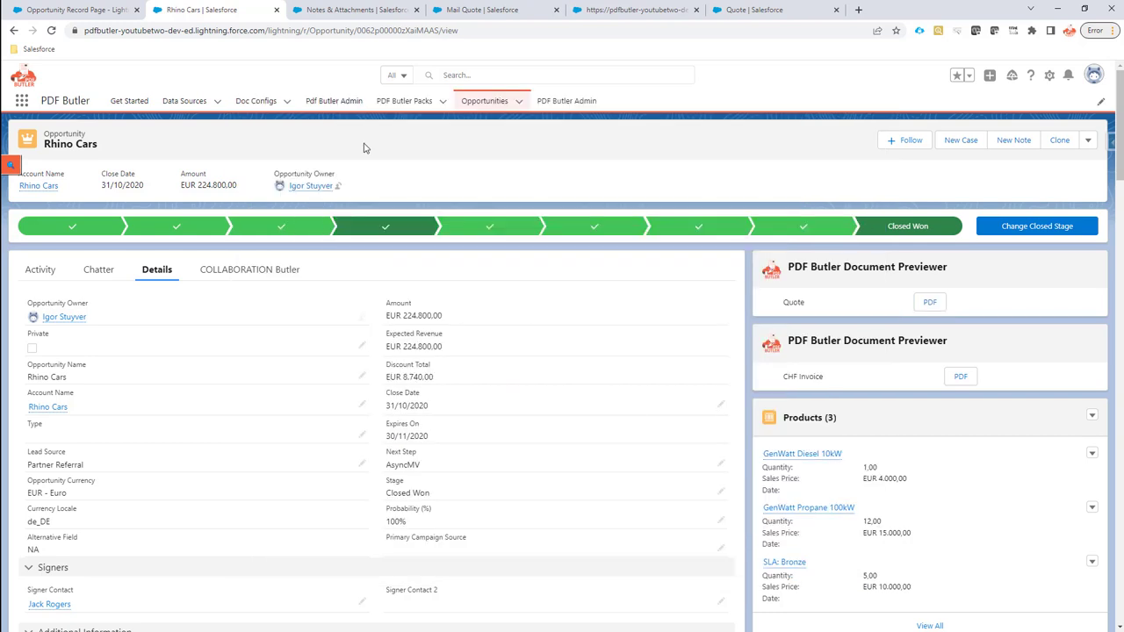
# - Set the Quote previewer component's deliverytype Overwrite to VIEW_THEN_SAVE and return to the Rhino Cars opportunity
pyautogui.click(97, 10)
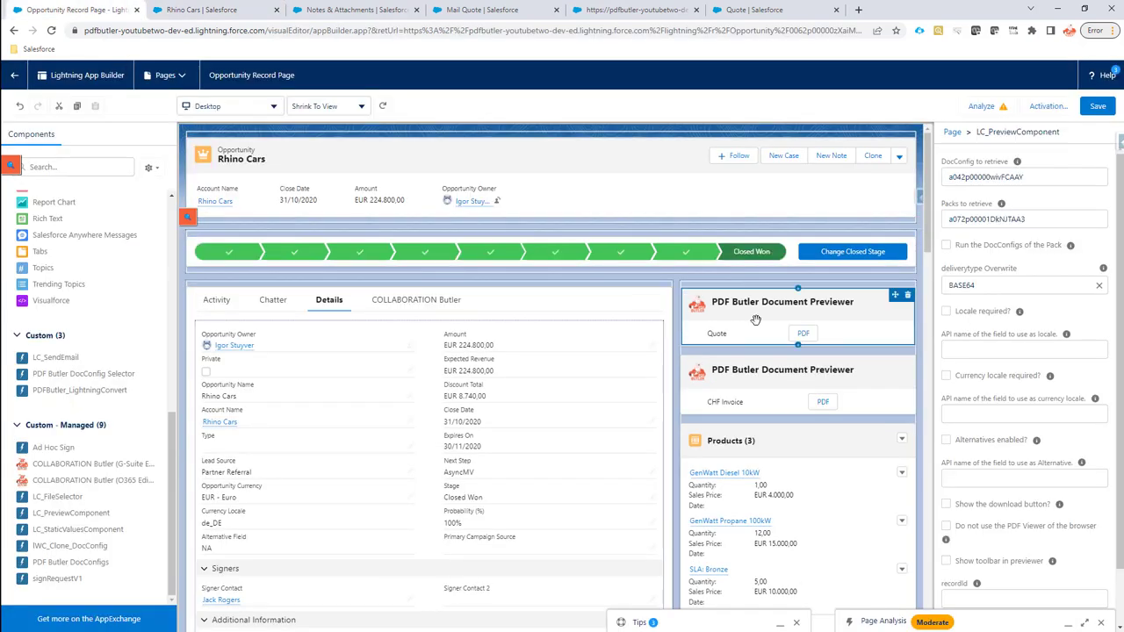
pyautogui.click(980, 283)
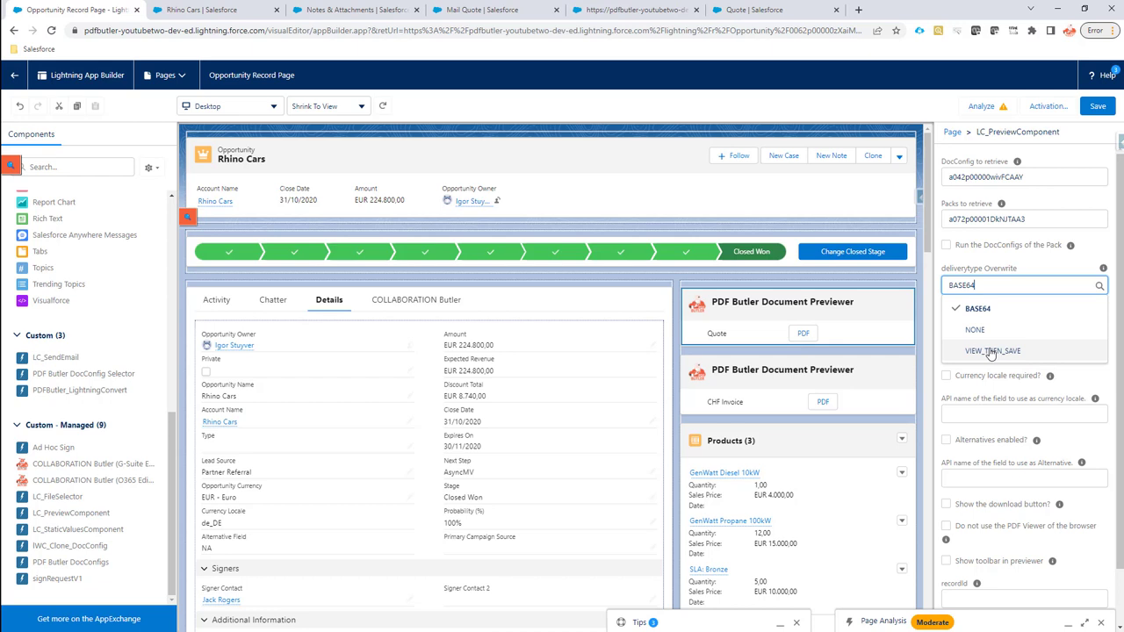
pyautogui.click(992, 351)
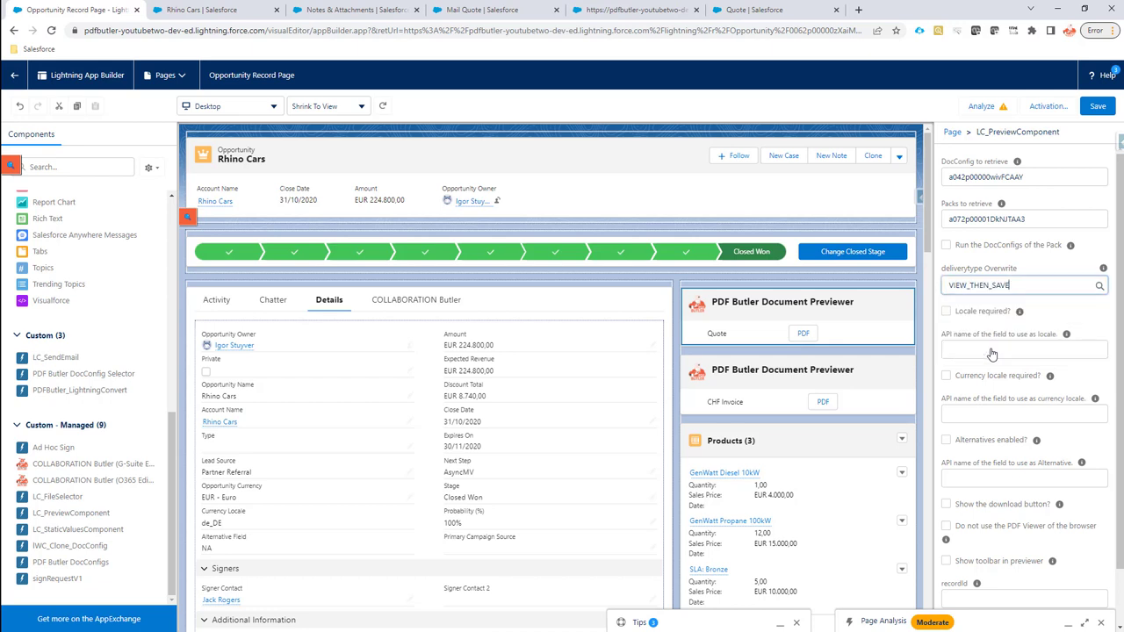
pyautogui.click(1013, 295)
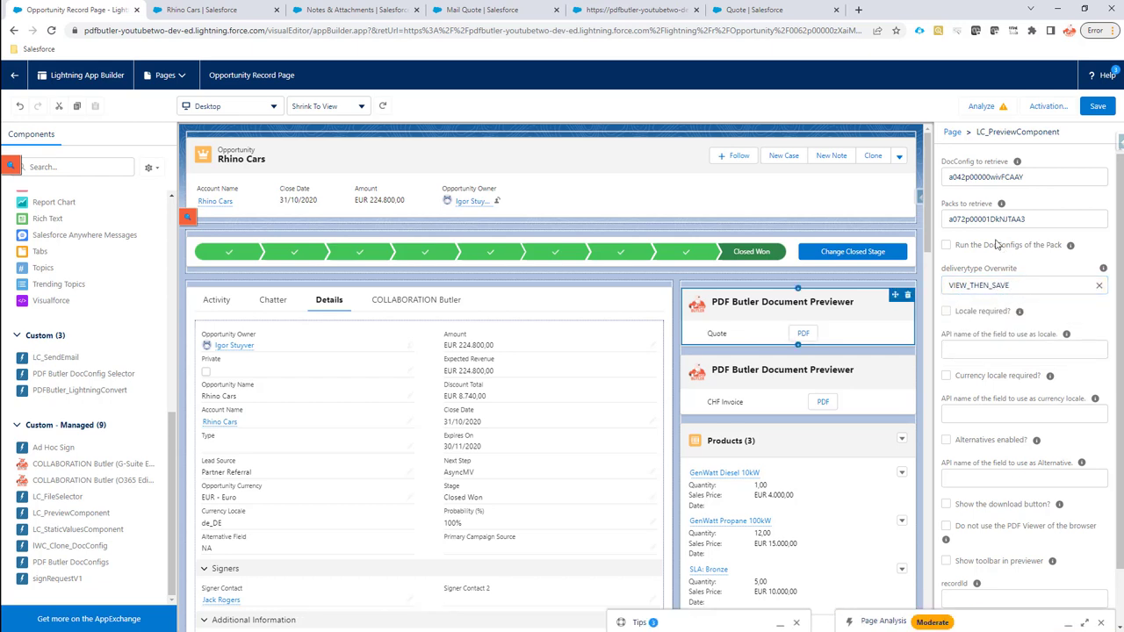
pyautogui.doubleClick(954, 219)
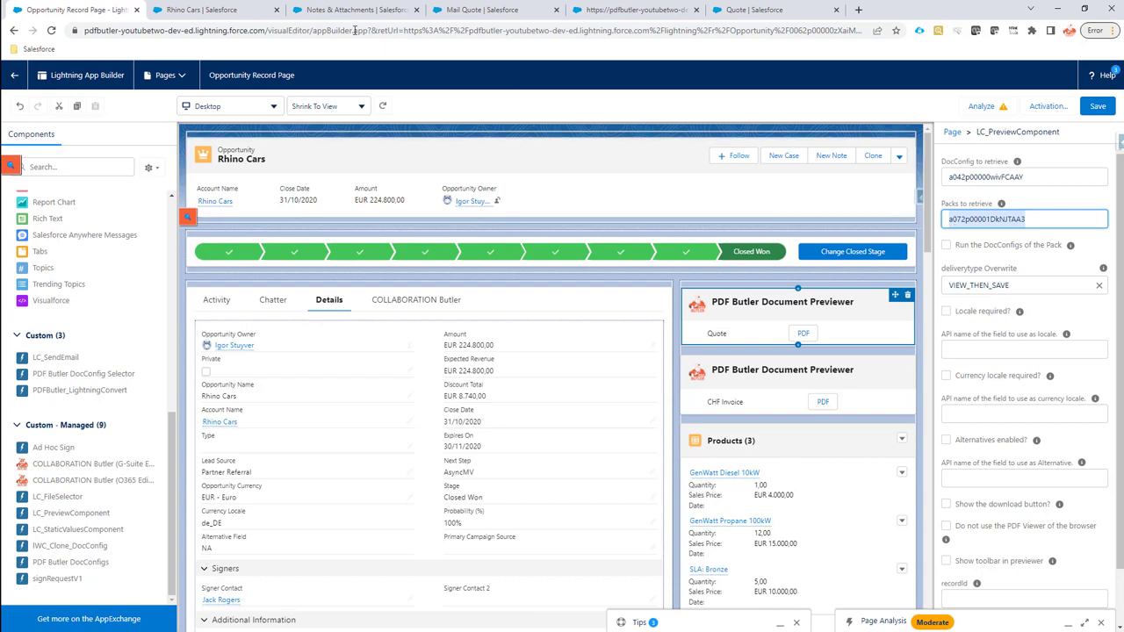
pyautogui.click(201, 10)
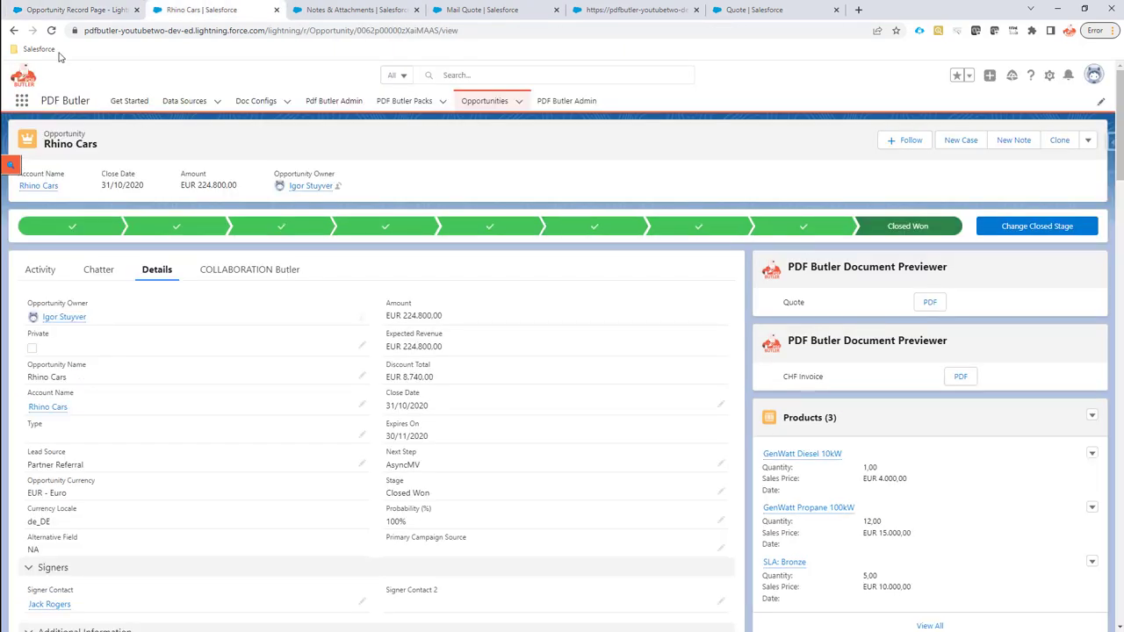
# - Save the Opportunity Record Page with the VIEW_THEN_SAVE delivery type overwrite and reload the Rhino Cars opportunity
pyautogui.click(51, 12)
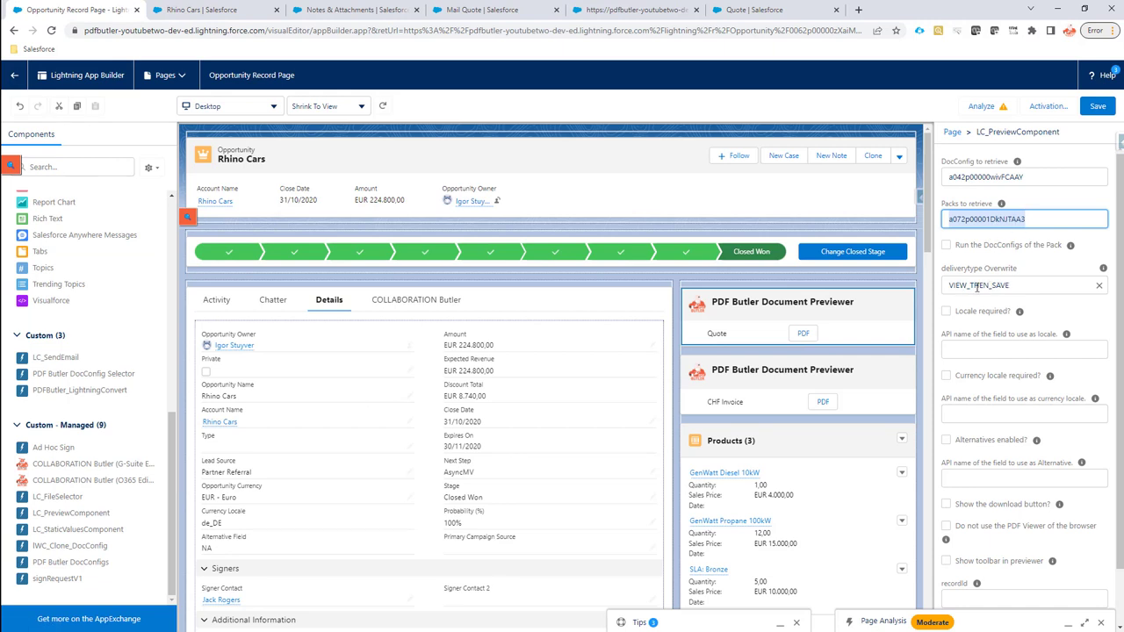
pyautogui.click(1098, 105)
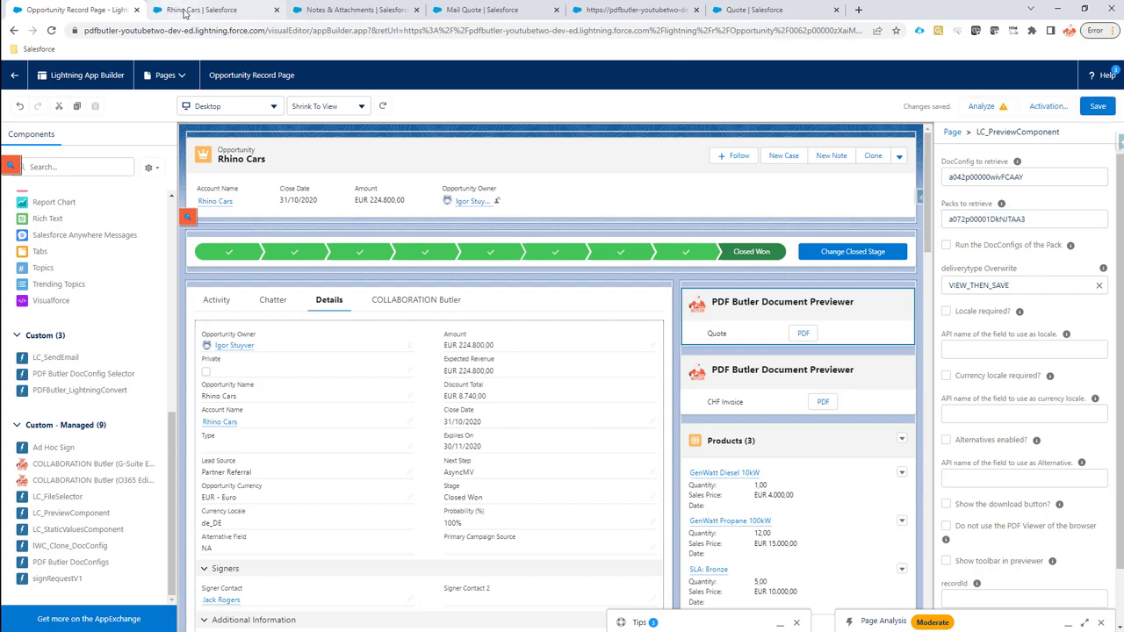
pyautogui.click(180, 10)
pyautogui.click(51, 30)
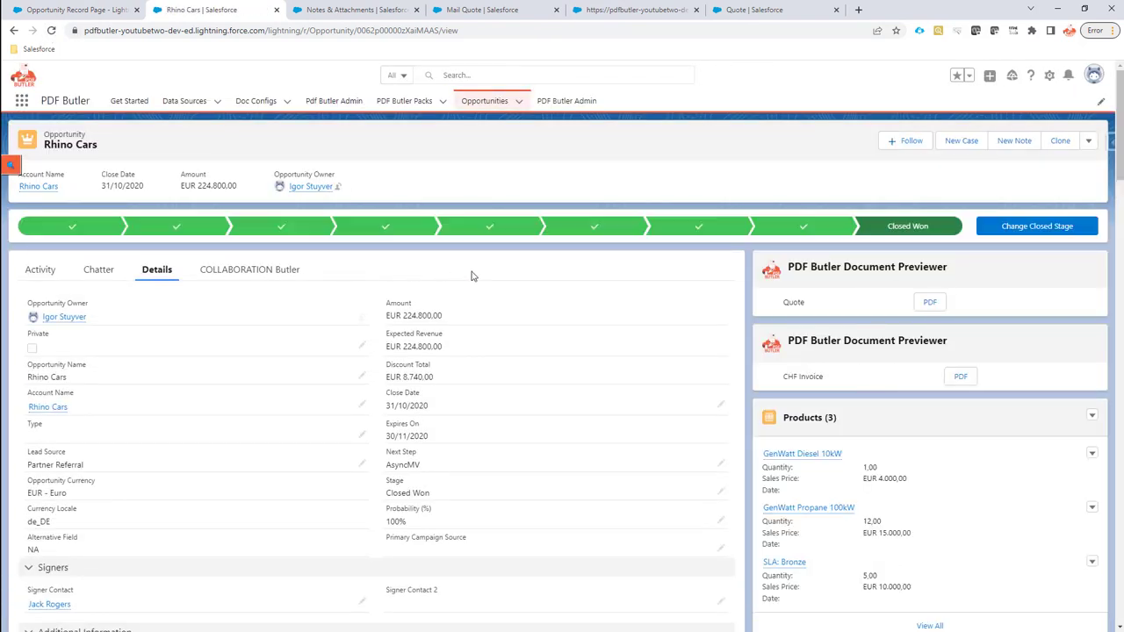
# - Preview the Quote PDF on the reloaded opportunity and refresh Notes & Attachments to check whether previewing alone stores a file
pyautogui.click(930, 302)
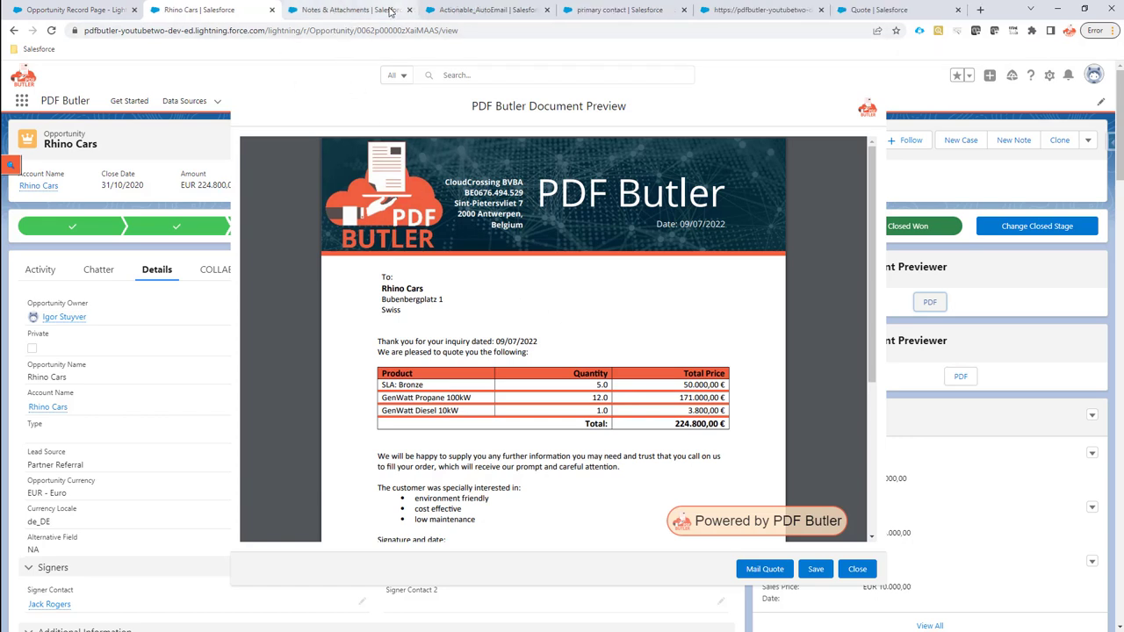
pyautogui.click(386, 13)
pyautogui.click(1097, 163)
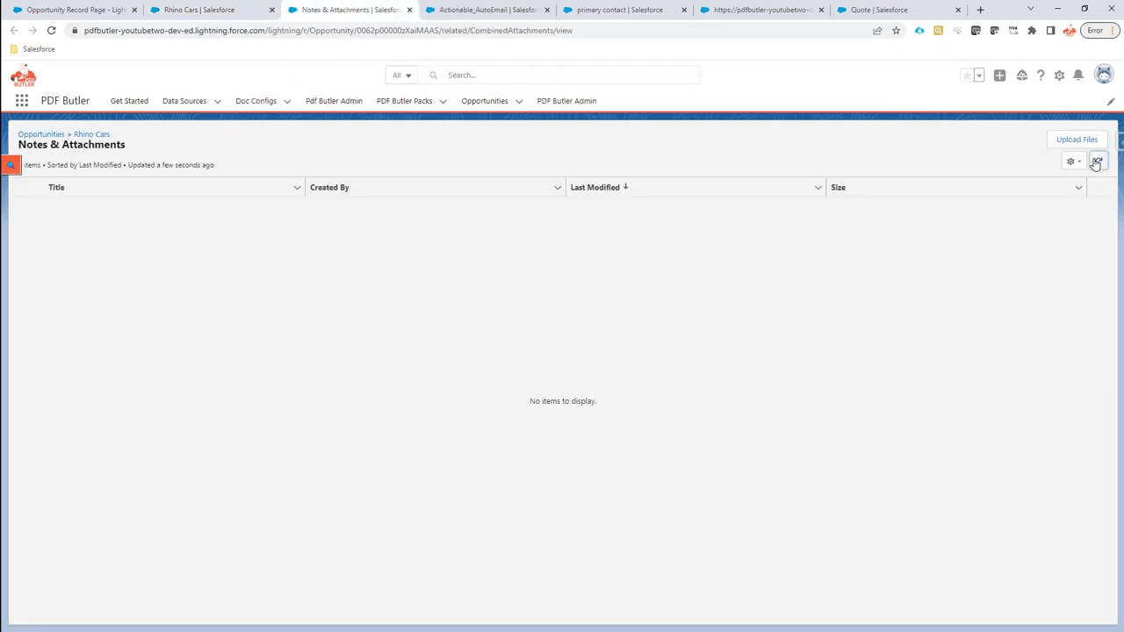
# - Mail the previewed quote from the Rhino Cars opportunity and refresh Notes & Attachments to check for the saved PDF
pyautogui.click(241, 12)
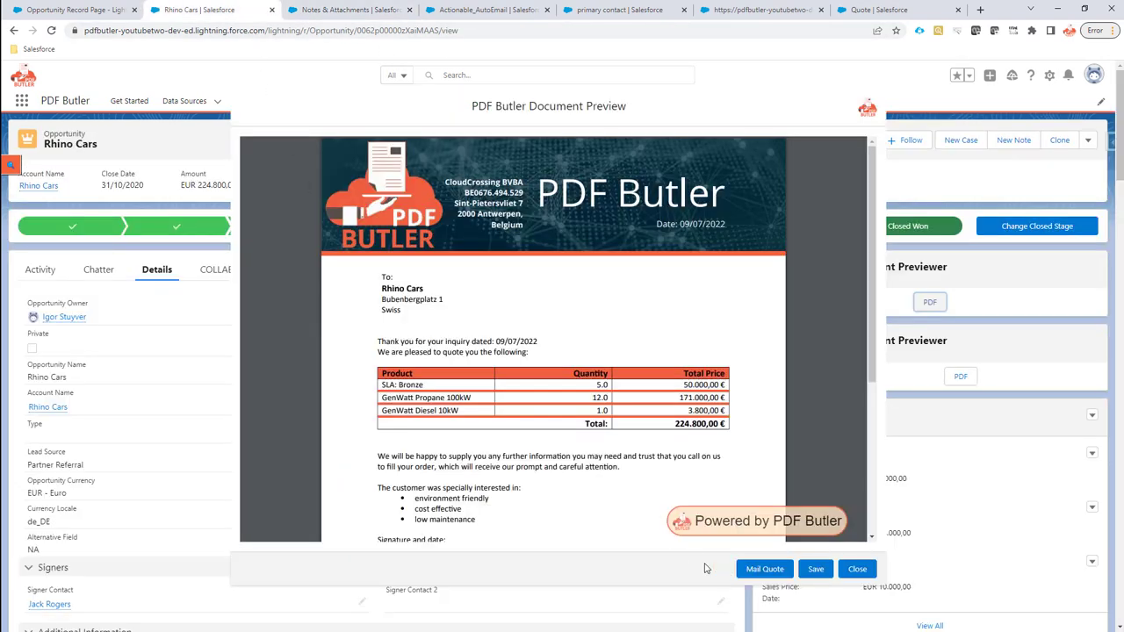
pyautogui.click(762, 569)
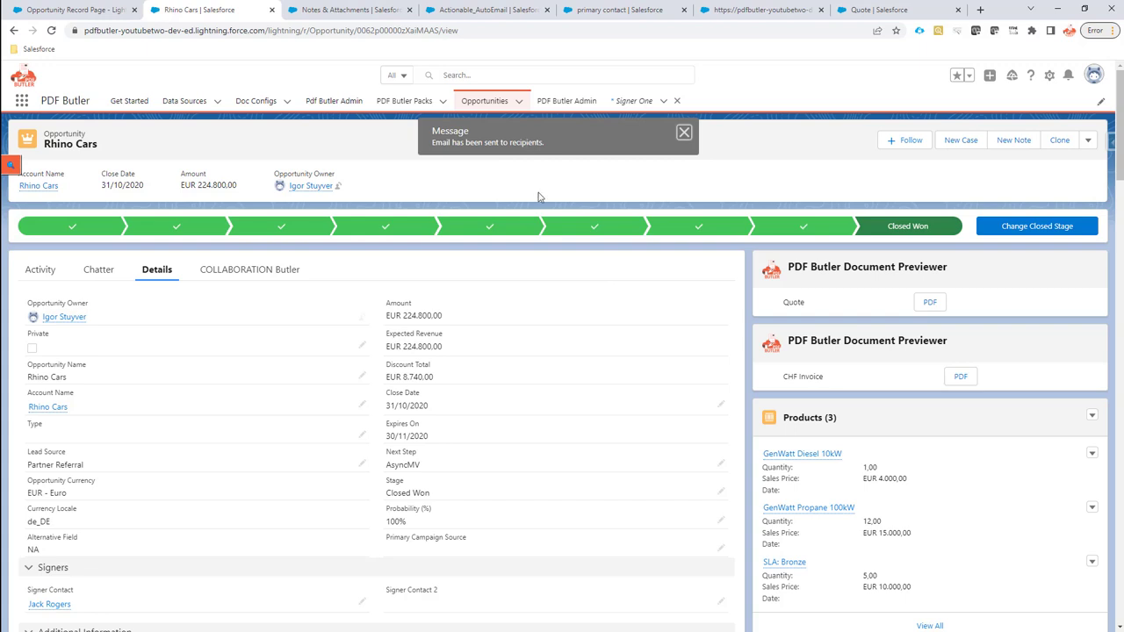
pyautogui.click(363, 10)
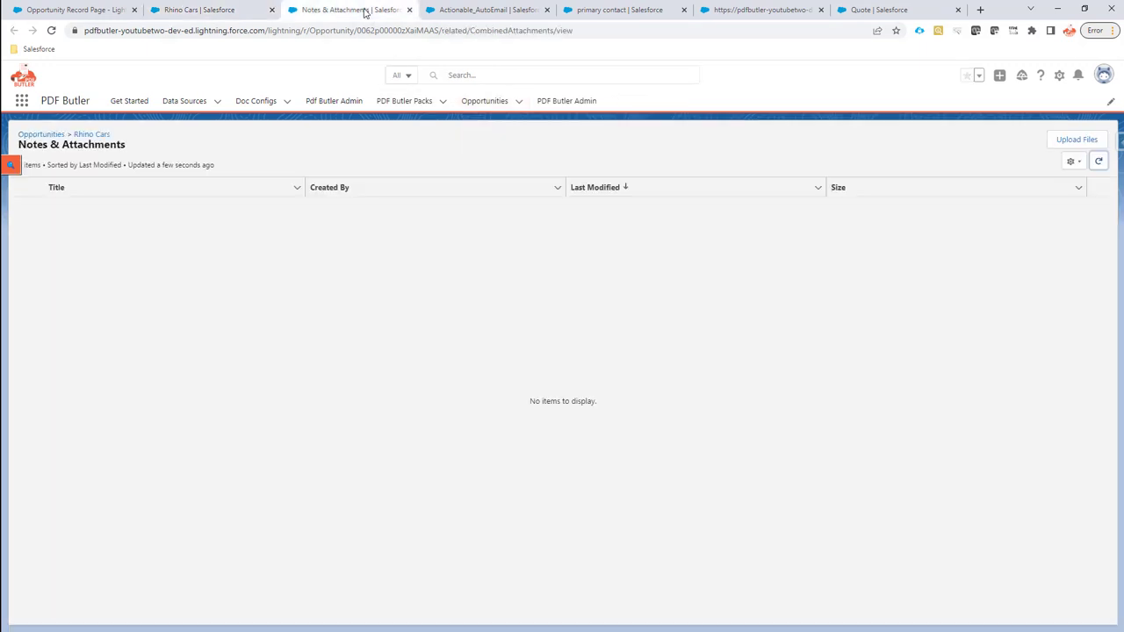
pyautogui.click(1100, 162)
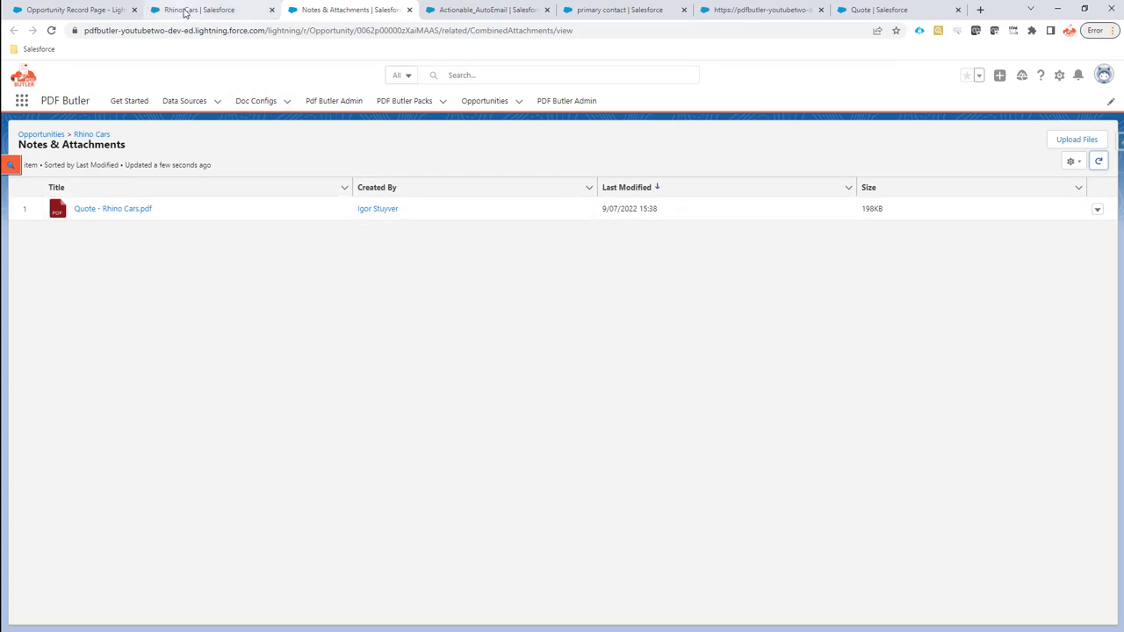
# - Return to the Rhino Cars opportunity and open the Quote PDF preview again
pyautogui.click(190, 10)
pyautogui.click(920, 300)
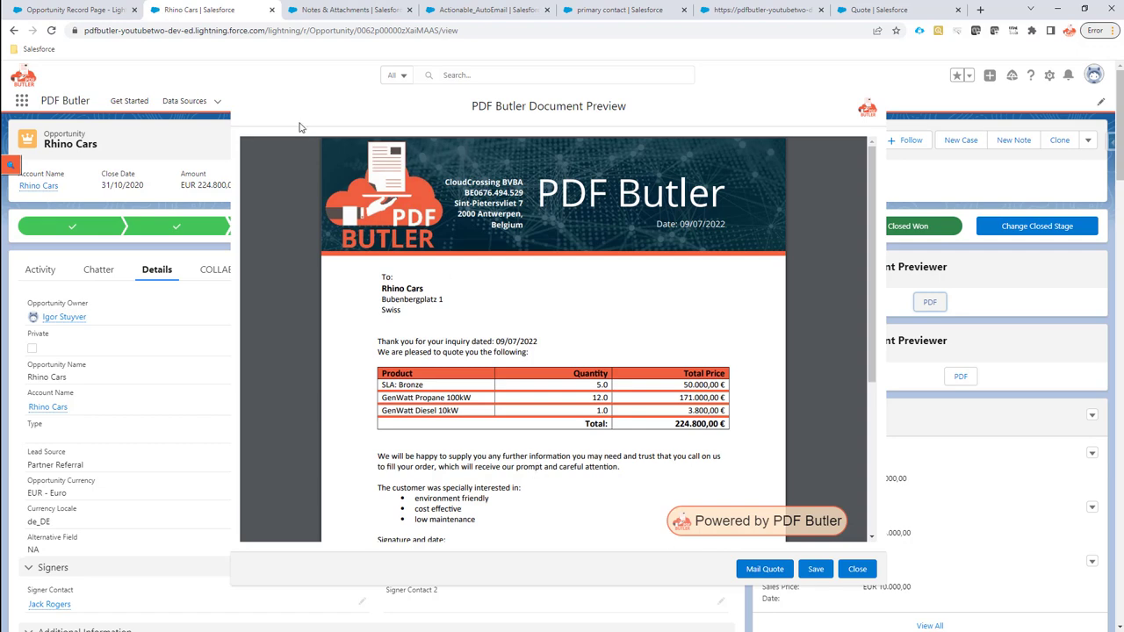
# - Set the Quote previewer component's deliverytype Overwrite to NONE on the Opportunity Record Page
pyautogui.click(92, 14)
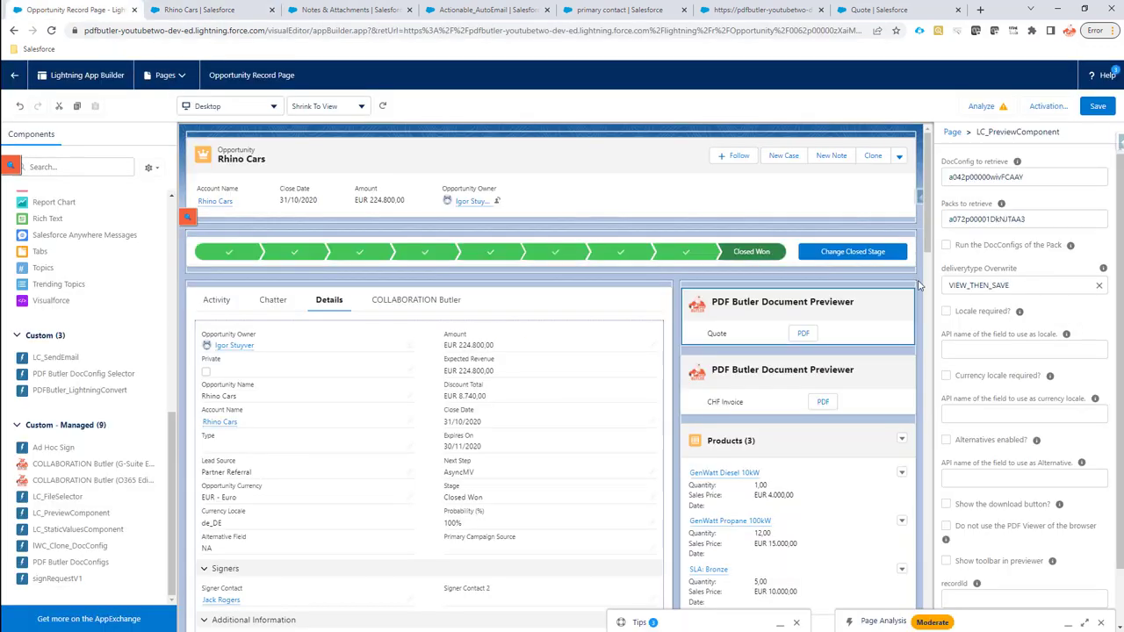
pyautogui.click(1004, 286)
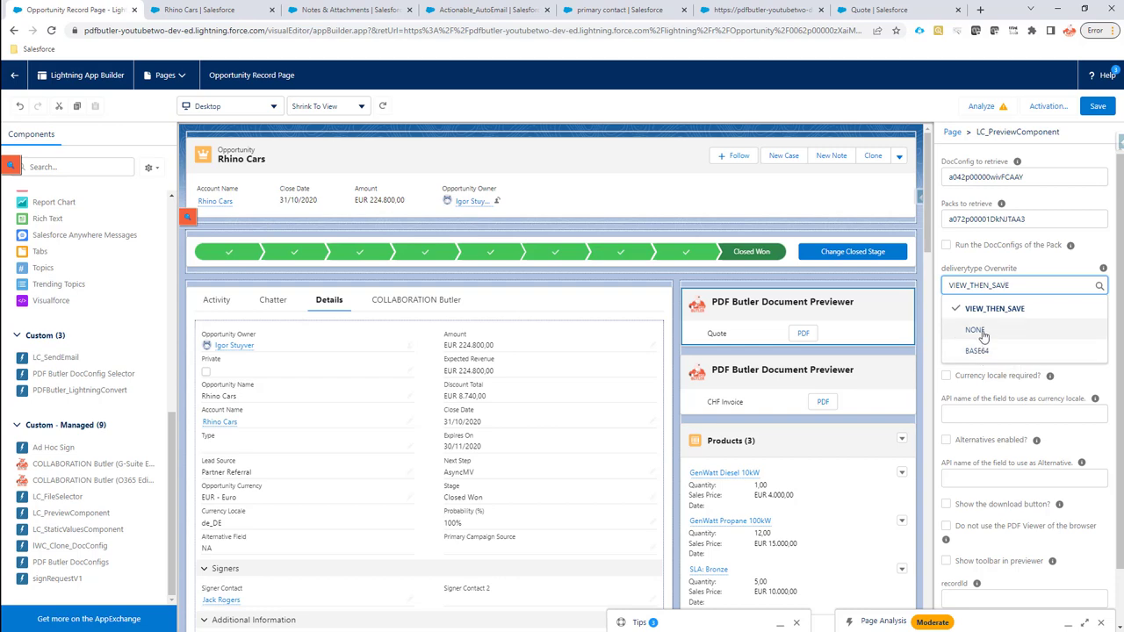
pyautogui.click(982, 331)
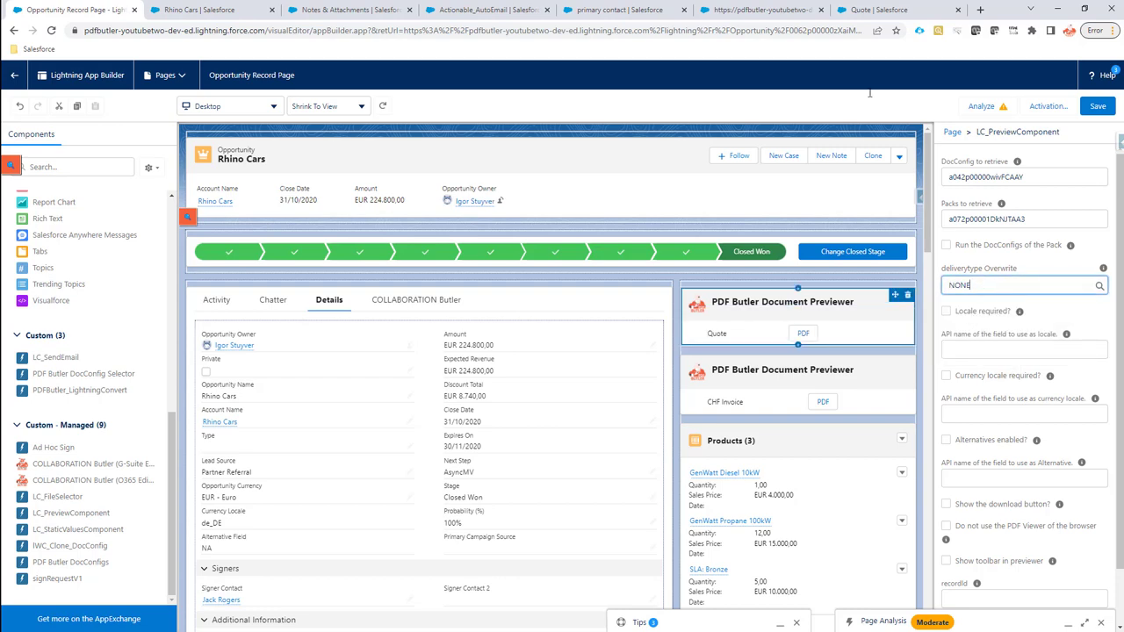
# - Examine the Delivery option choices of the Quote Doc Config and leave its editing without saving
pyautogui.click(848, 11)
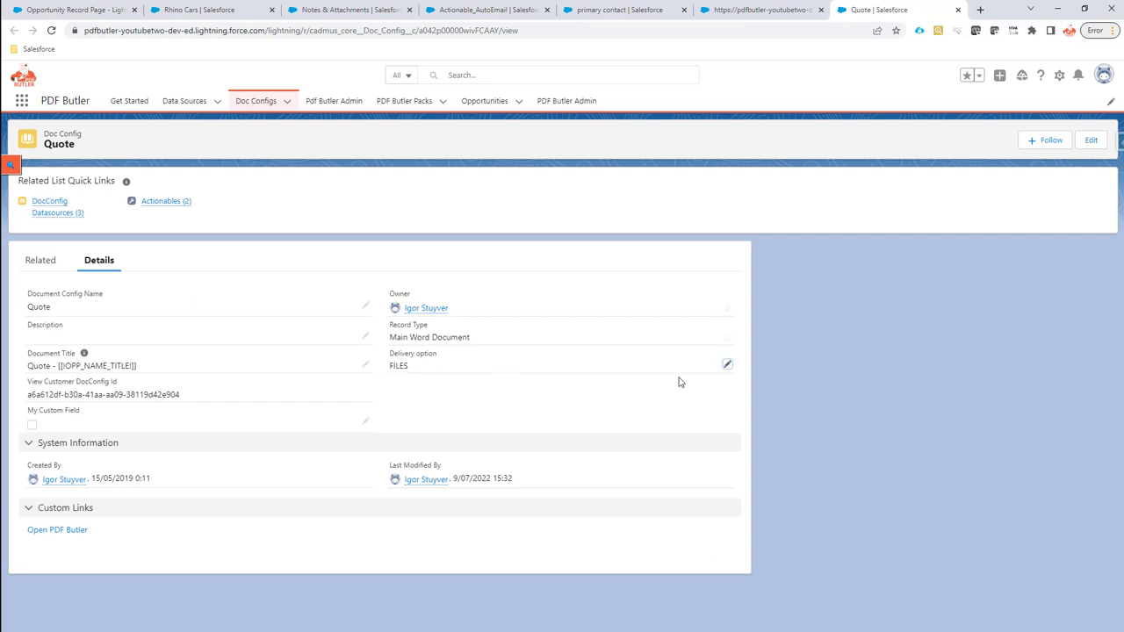
pyautogui.click(727, 363)
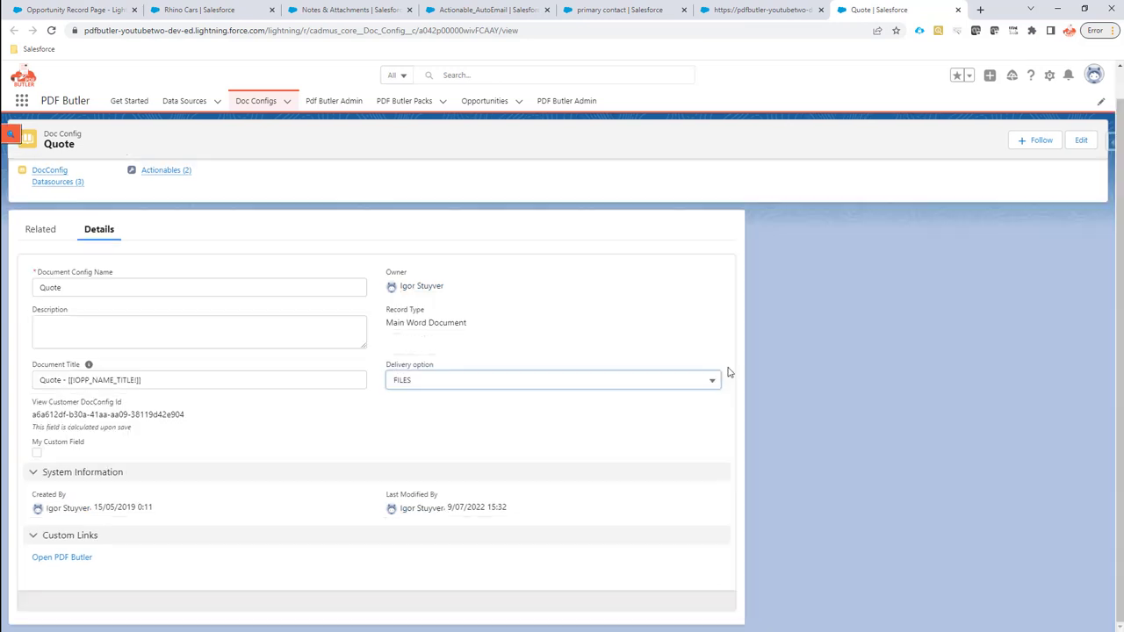
pyautogui.click(597, 384)
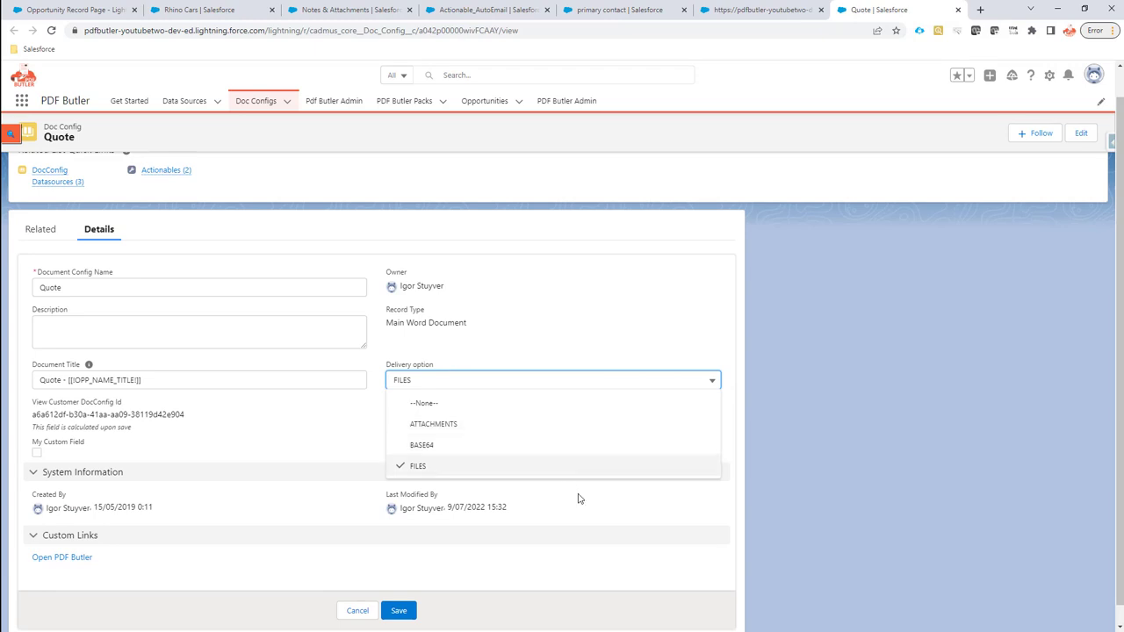
pyautogui.click(358, 610)
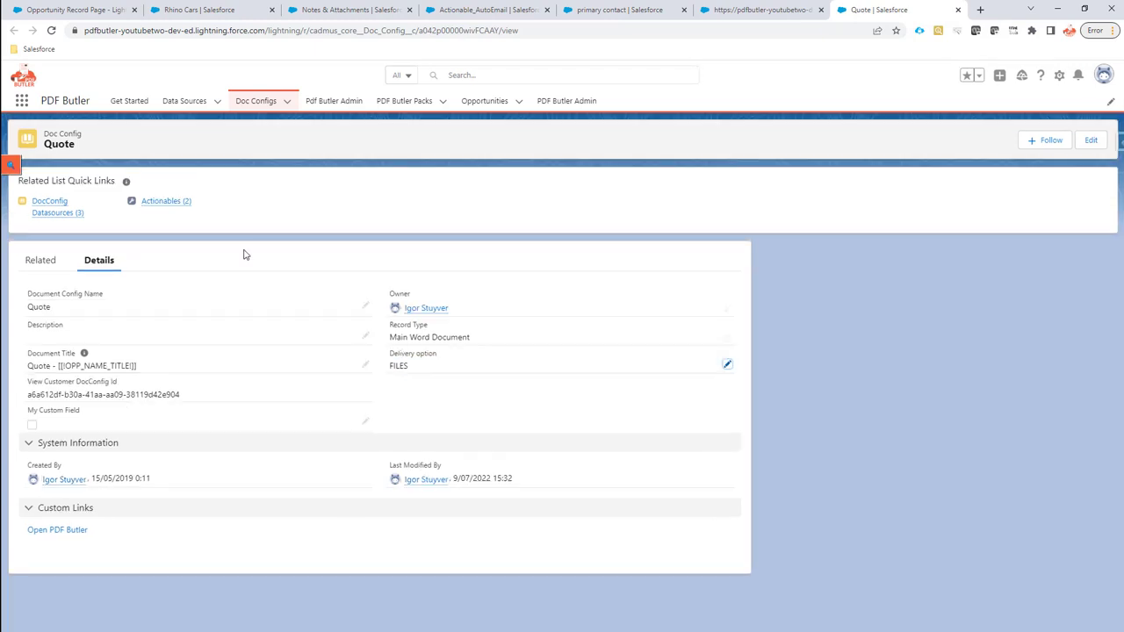
# - Switch the Quote previewer component's deliverytype Overwrite on the Opportunity Record Page back to VIEW_THEN_SAVE
pyautogui.click(88, 10)
pyautogui.click(1075, 283)
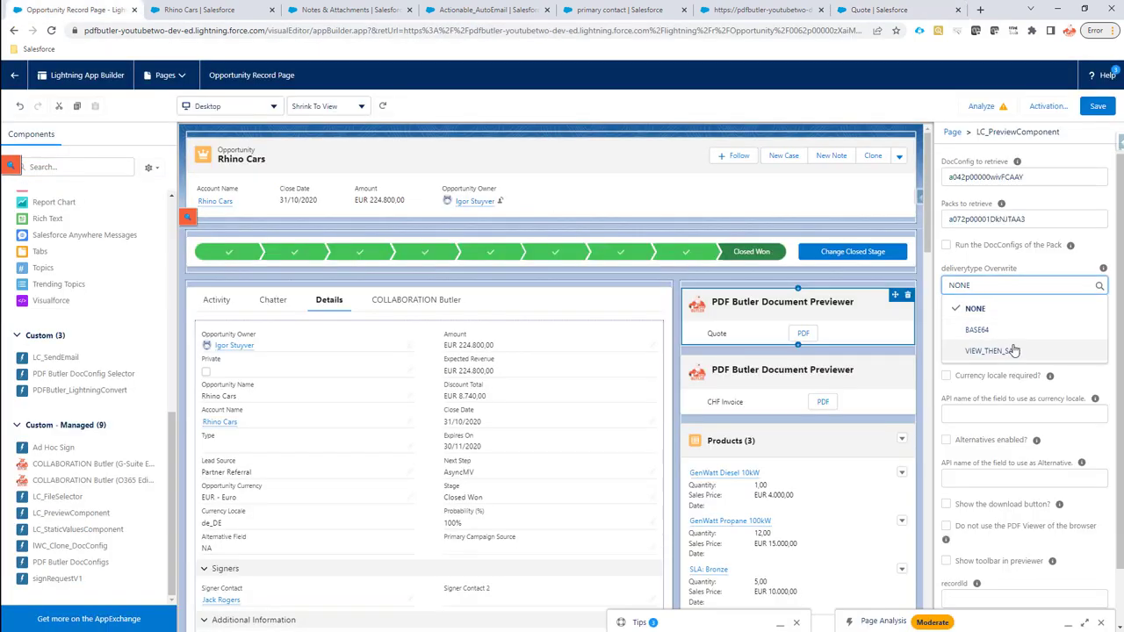
pyautogui.click(1009, 353)
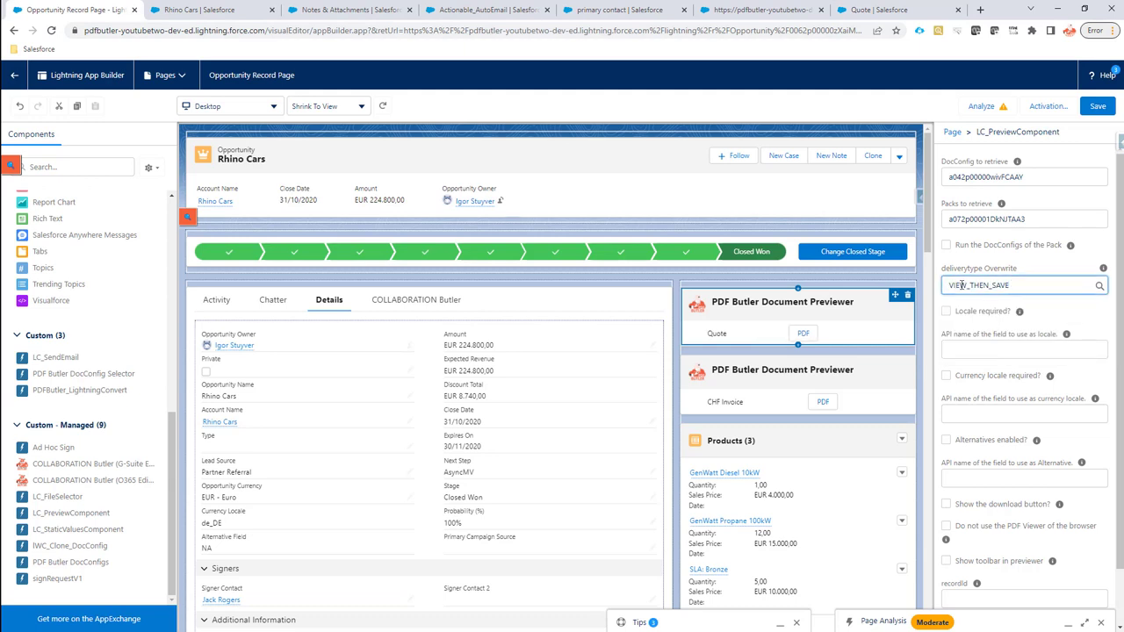